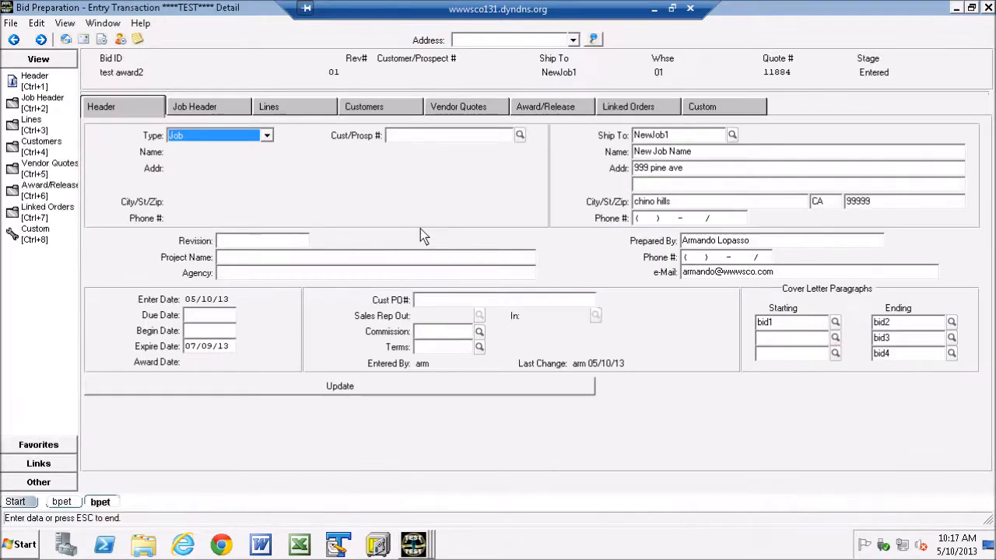
Step: Open the lines of the test award2 bid and sort them by ascending line number
left_click(278, 102)
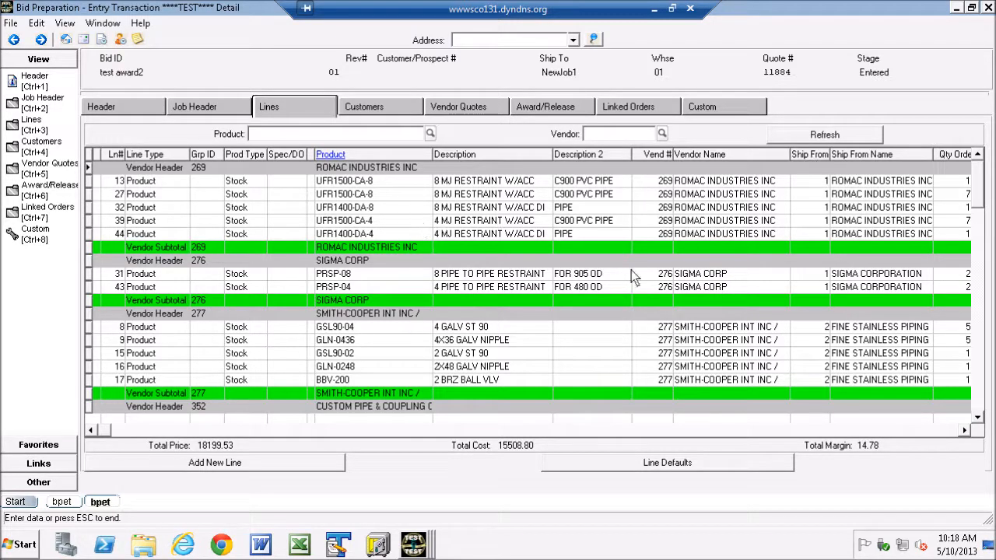
left_click(947, 431)
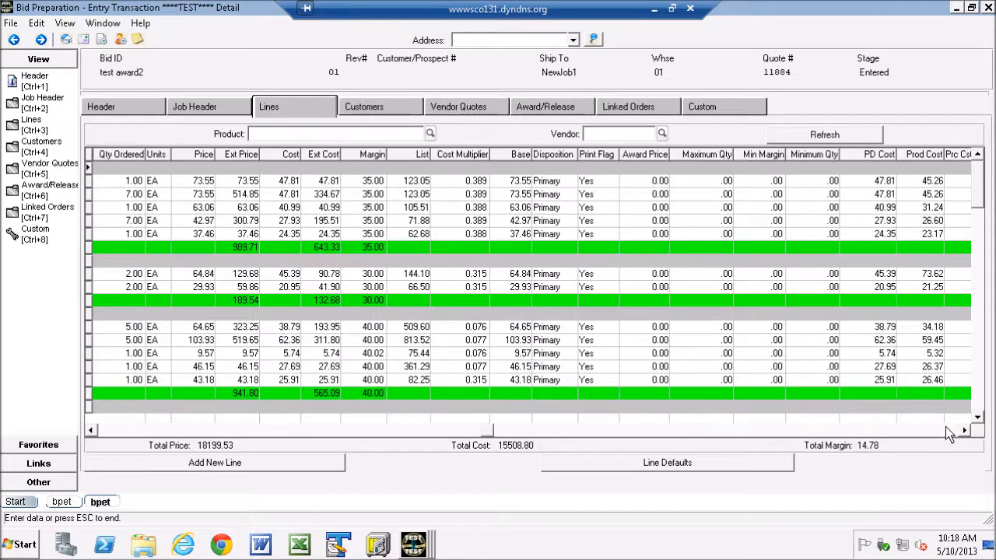
left_click(111, 430)
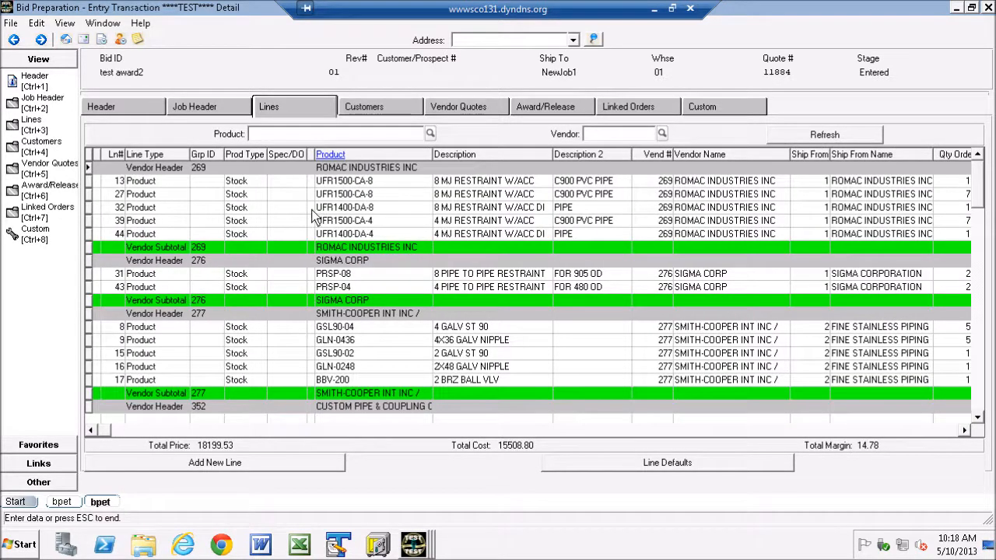
right_click(280, 183)
mouse_move(325, 279)
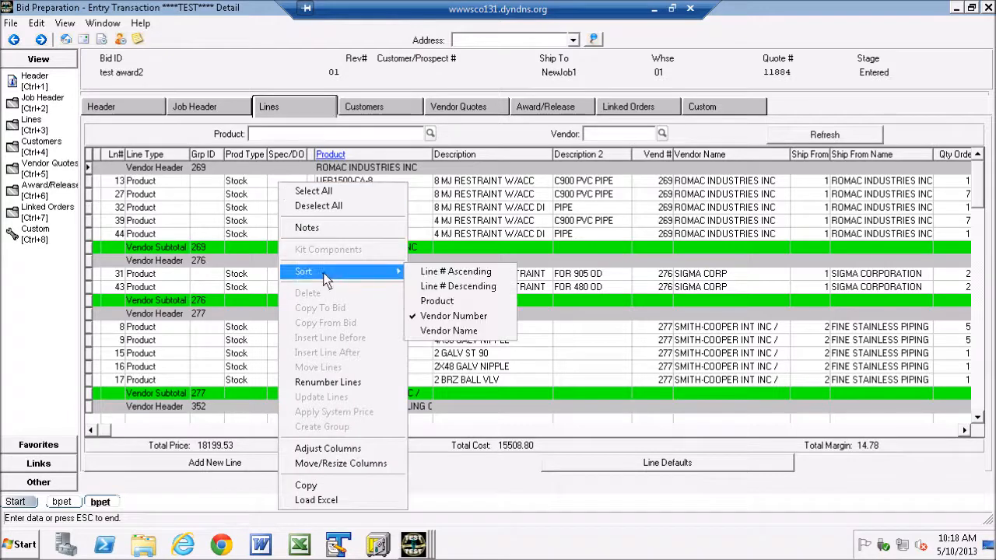
left_click(451, 273)
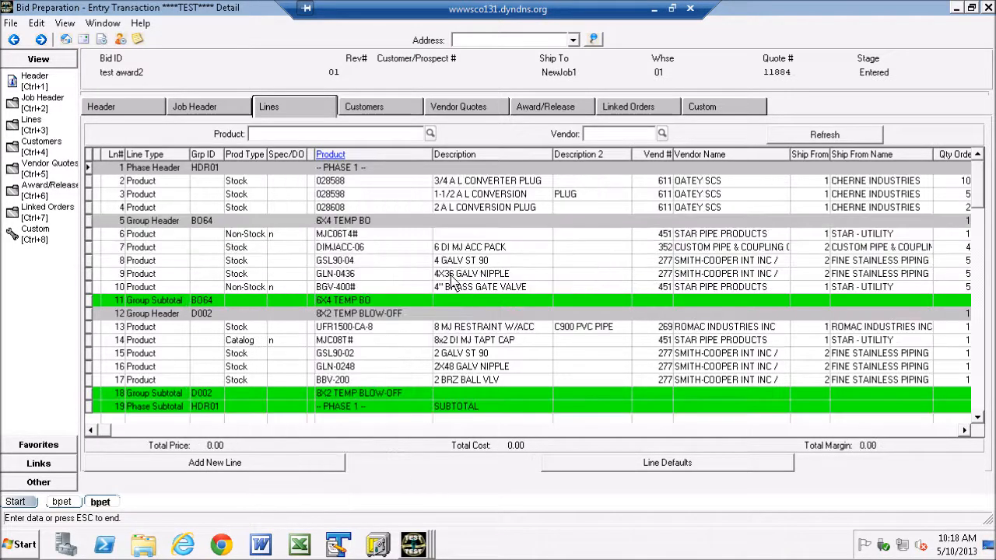
Step: Examine the phase and group header rows and their subtotal rows in the bid's line list
left_click(90, 169)
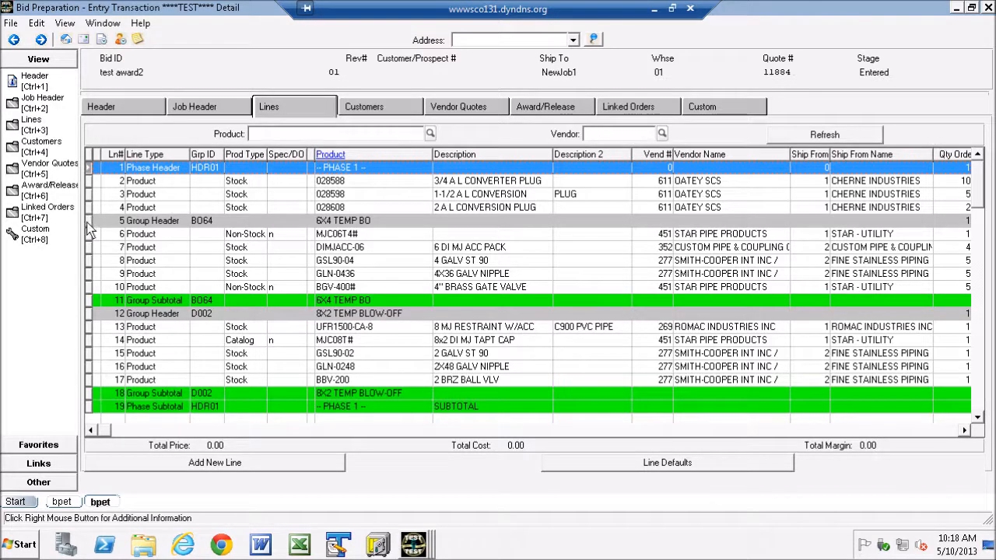
left_click(89, 221)
left_click(89, 313)
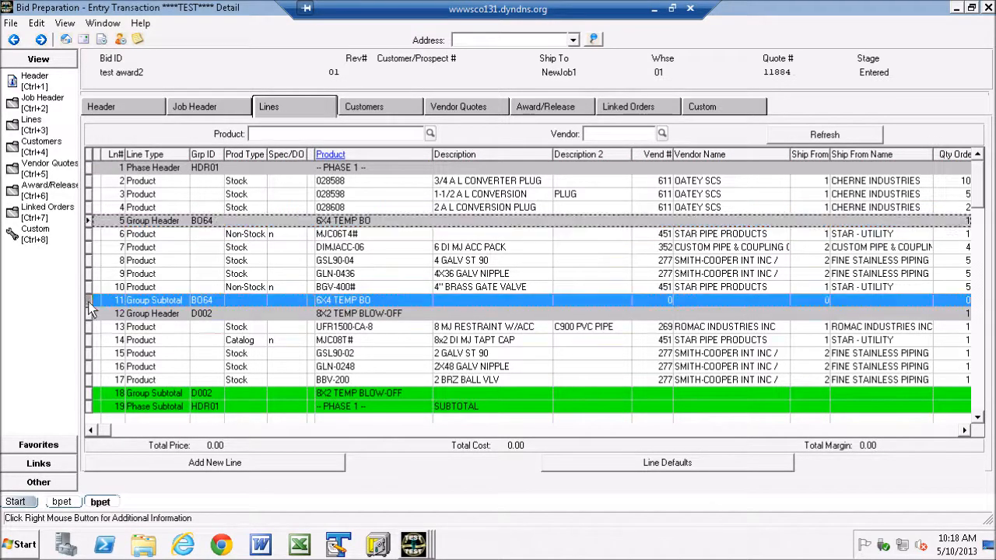
left_click(91, 395)
left_click(98, 407)
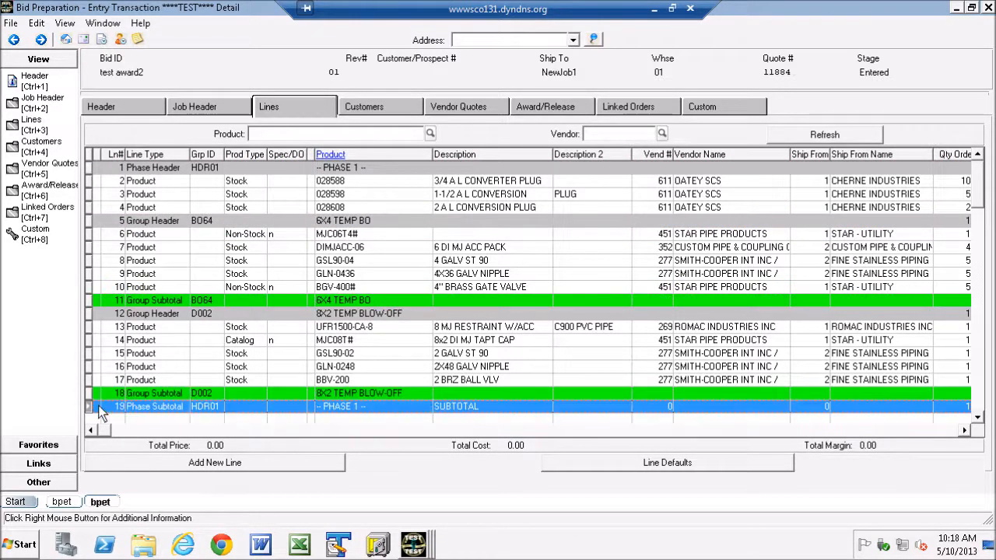
Step: Sort the bid's lines by vendor number
right_click(305, 246)
mouse_move(364, 291)
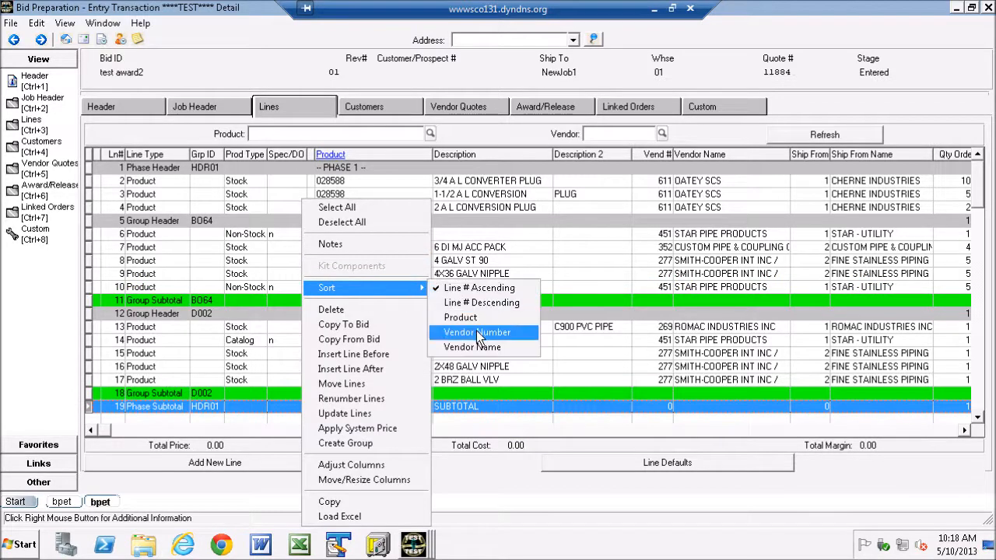
left_click(476, 331)
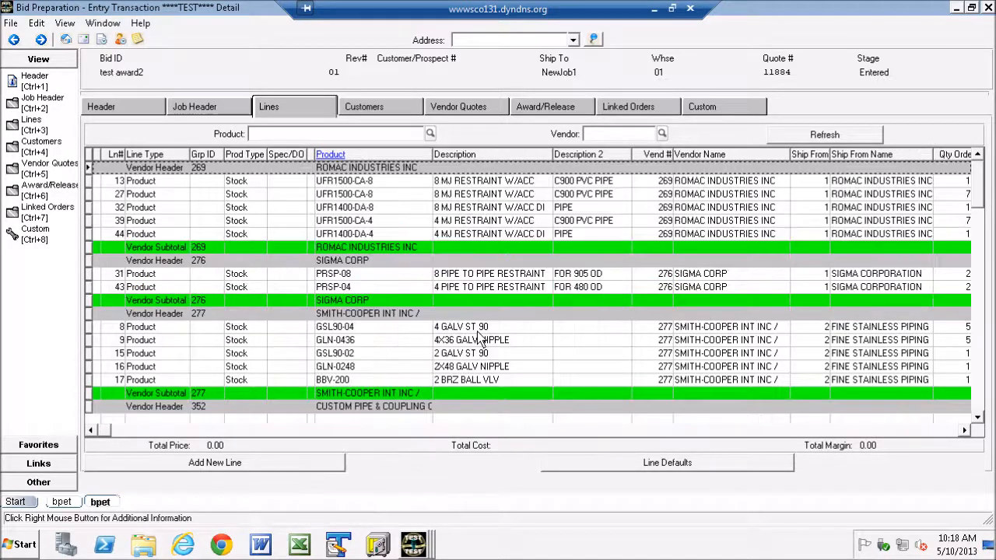
Step: Examine the vendor headers, product lines and vendor subtotals, including the price, cost and margin columns
left_click(90, 168)
left_click(89, 247)
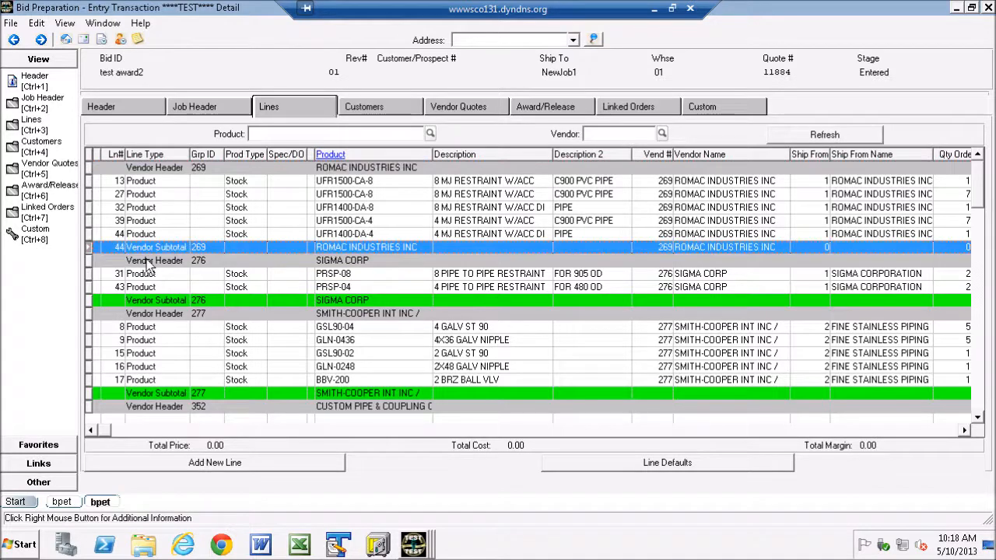
left_click_drag(91, 182, 138, 234)
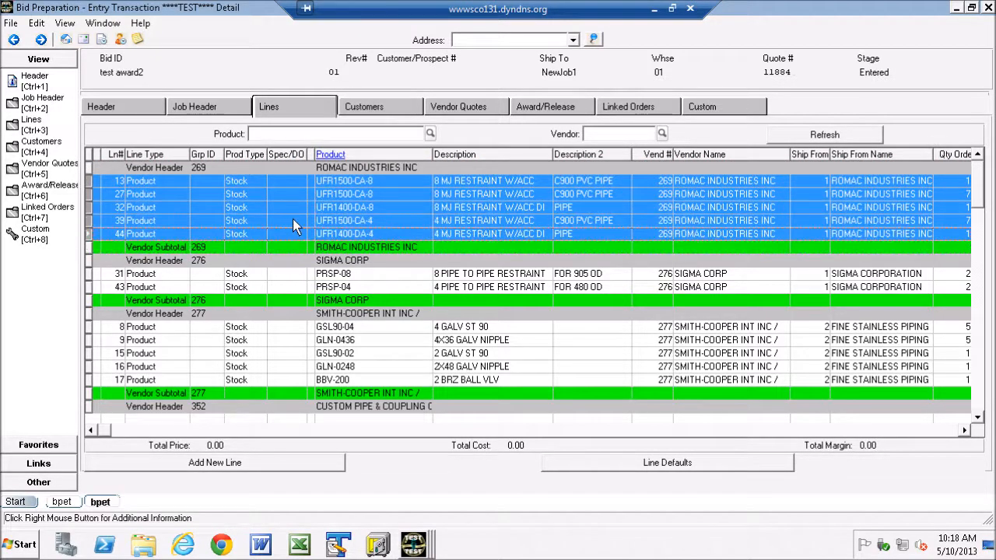
left_click_drag(92, 274, 93, 287)
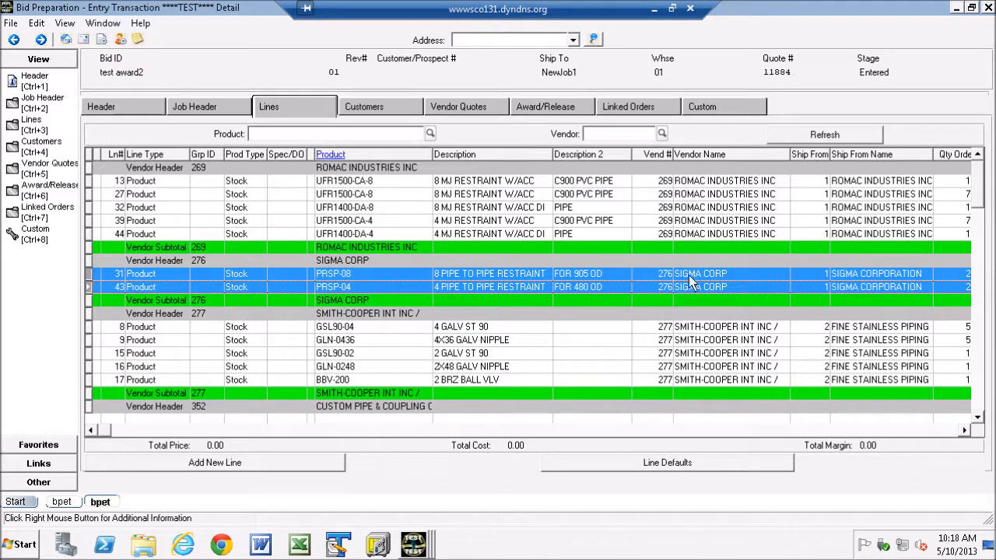
scroll(979, 420, "down", 3)
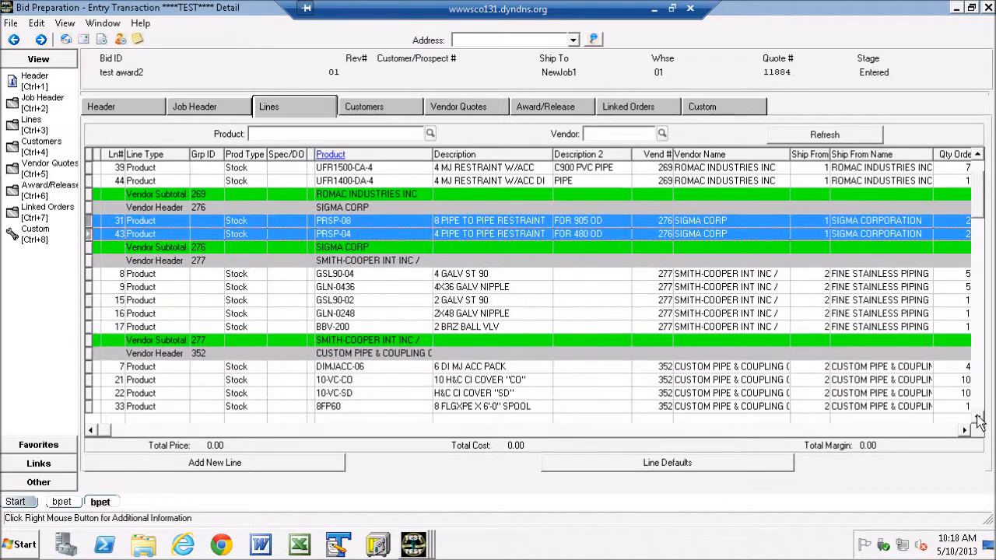
scroll(979, 420, "down", 3)
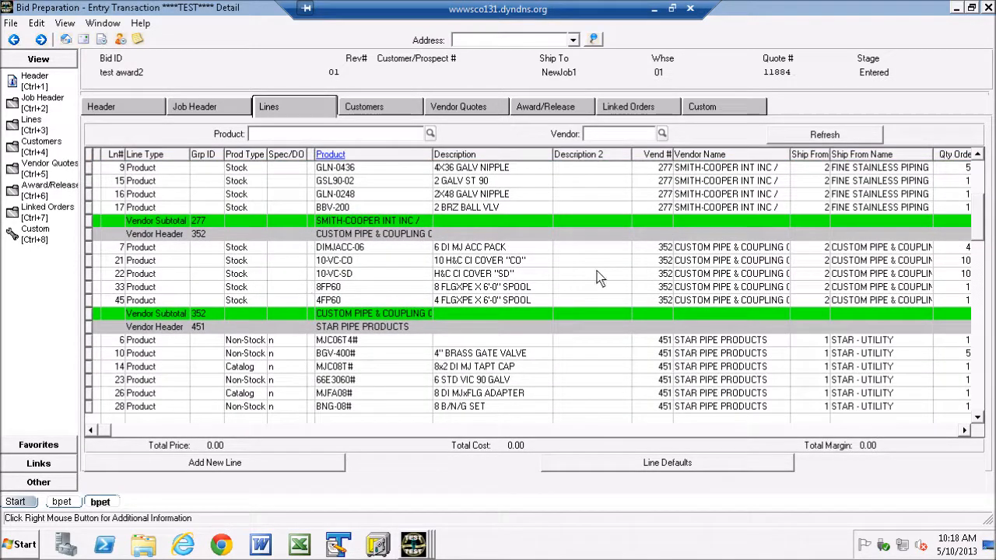
left_click(944, 429)
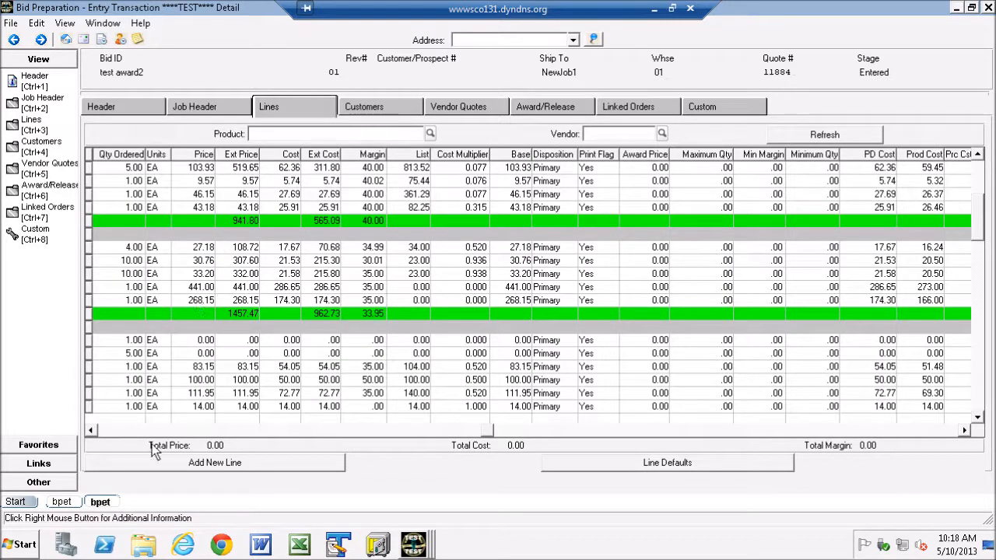
left_click(101, 430)
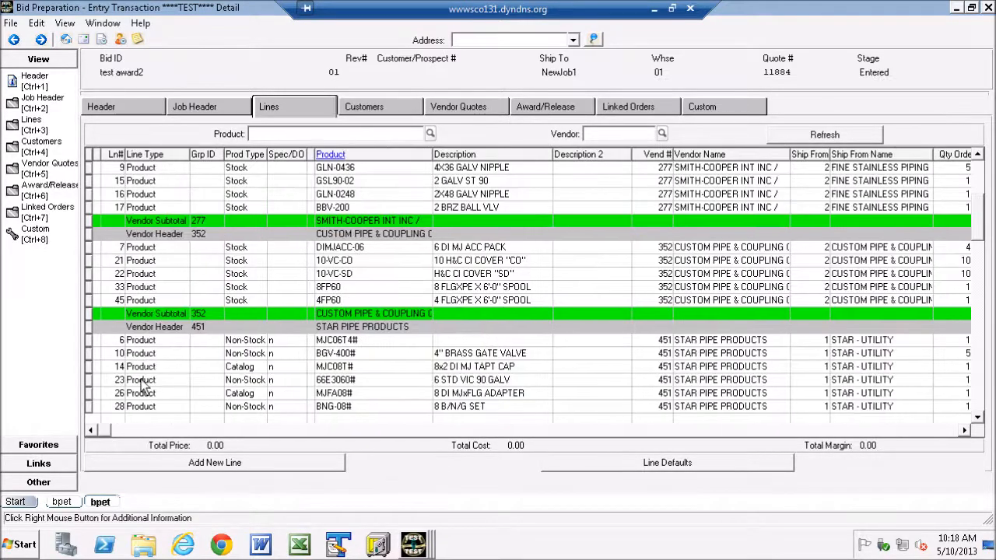
Step: Review the Update Lines options for the five product lines of vendor 352, CUSTOM PIPE & COUPLING, and accept the dialog
left_click_drag(91, 252, 108, 304)
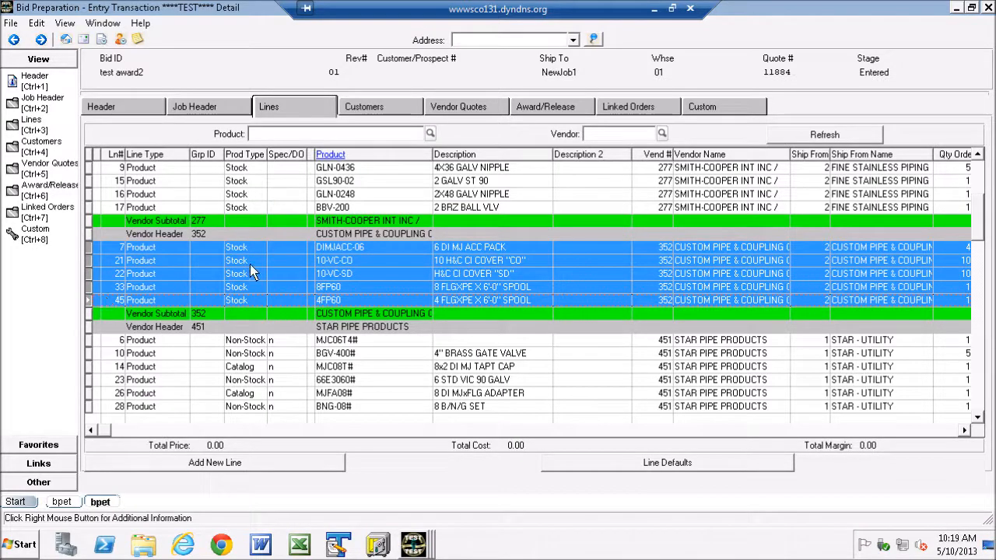
right_click(223, 258)
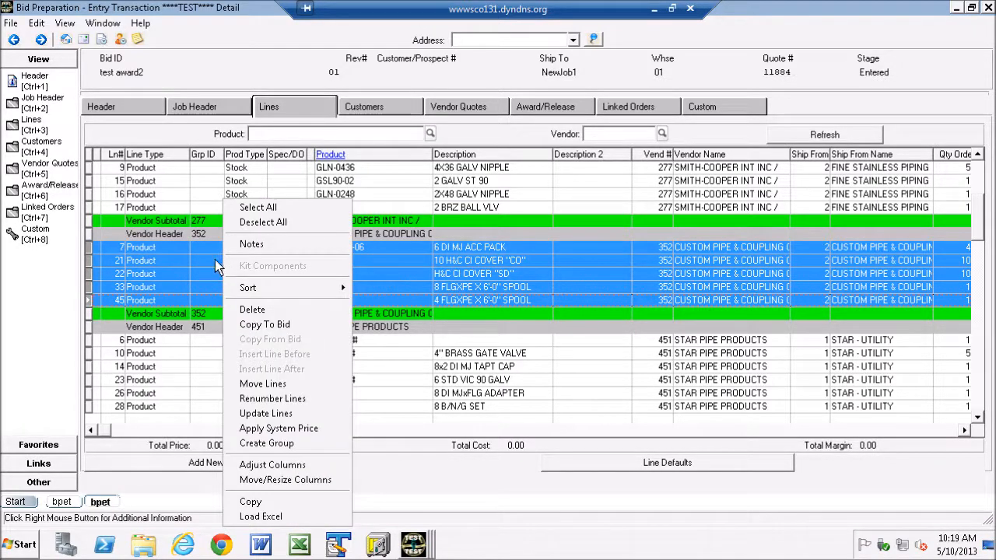
left_click(280, 416)
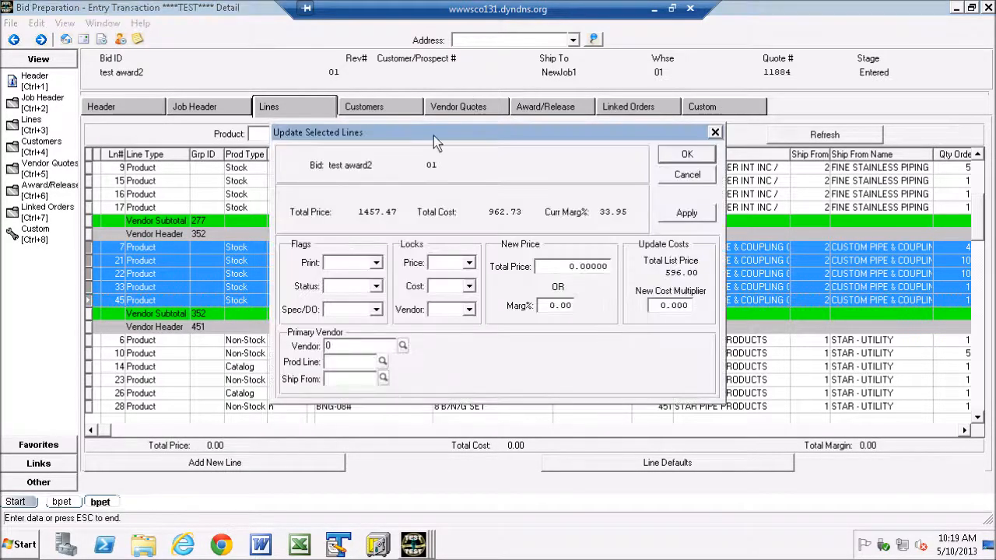
left_click_drag(438, 134, 314, 123)
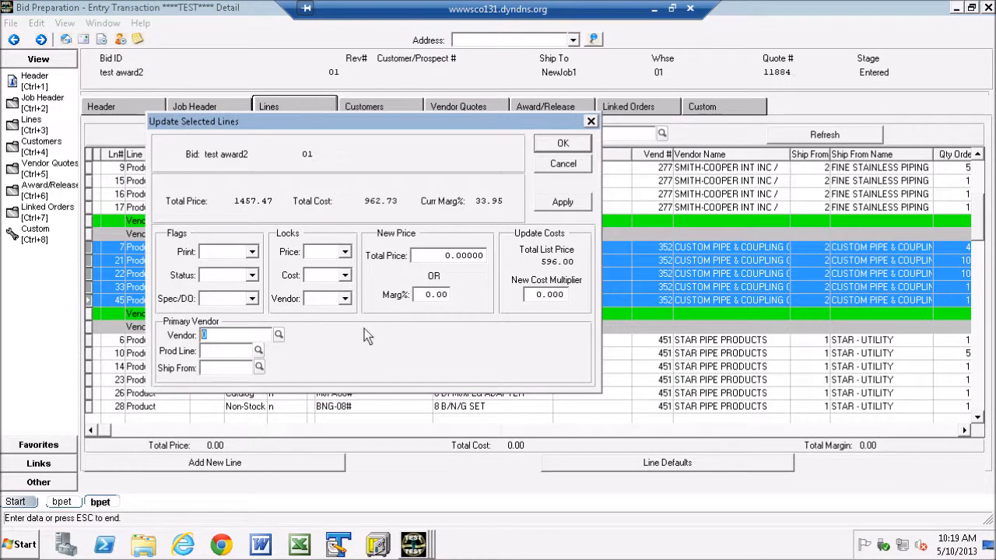
left_click(562, 143)
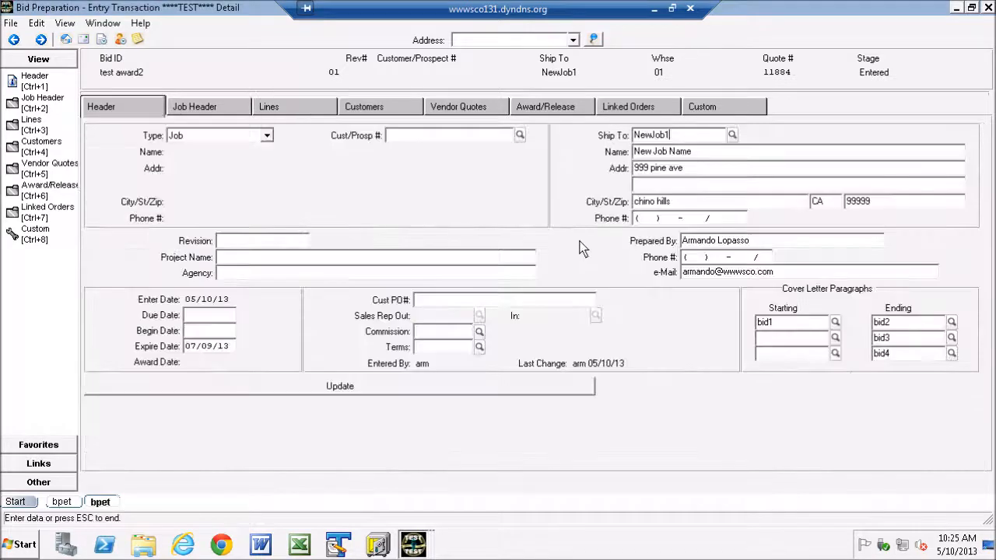
Step: Check the Ship To and customer/prospect number fields in the bid header
double_click(689, 137)
key("Tab")
key("Tab")
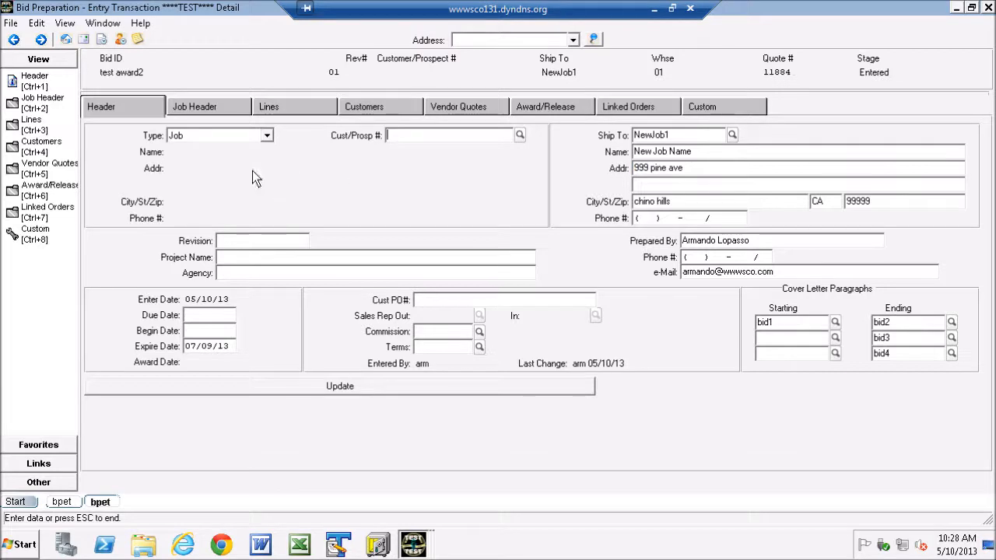
Step: Set the award type to Customer and look up "bal" to assign BALI CONST INC as the award's customer
left_click(551, 112)
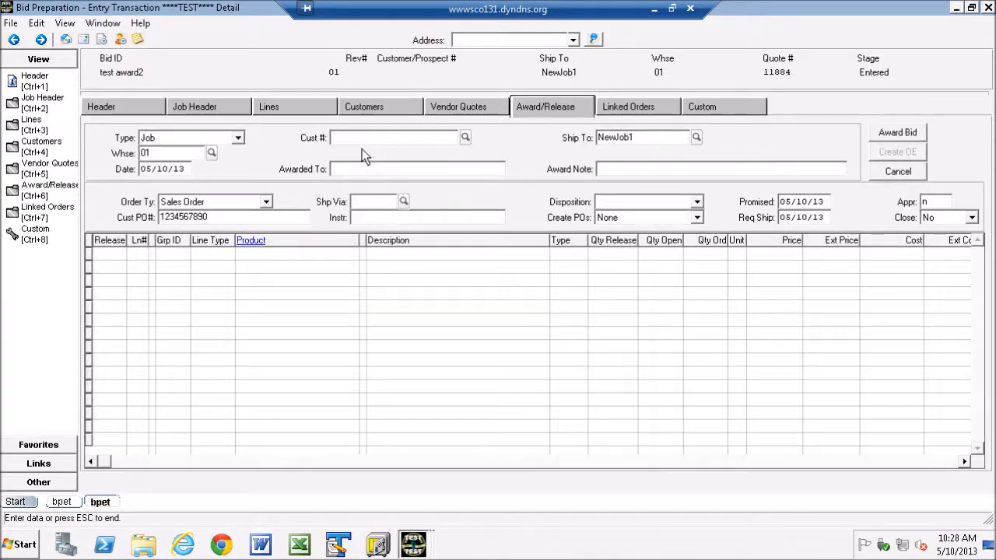
left_click(238, 138)
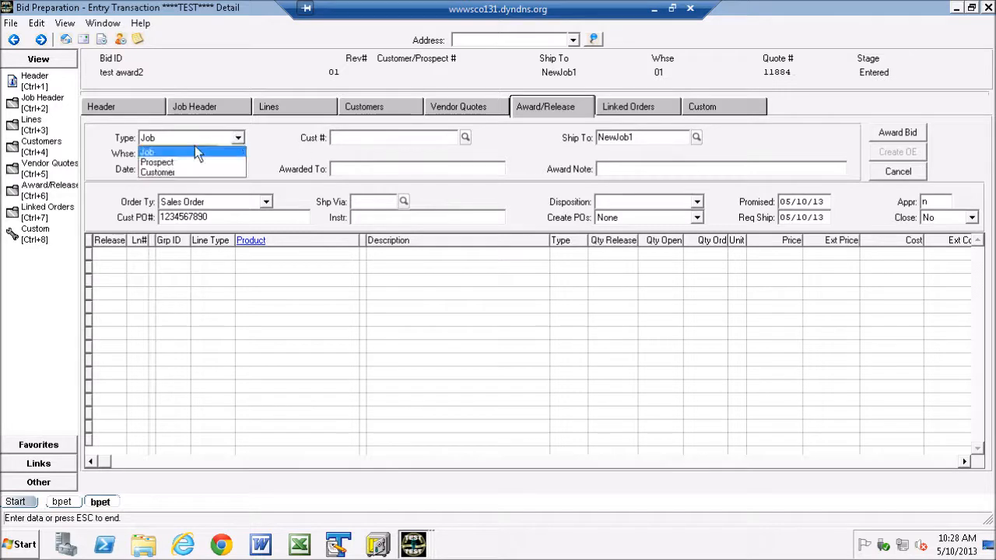
left_click(154, 171)
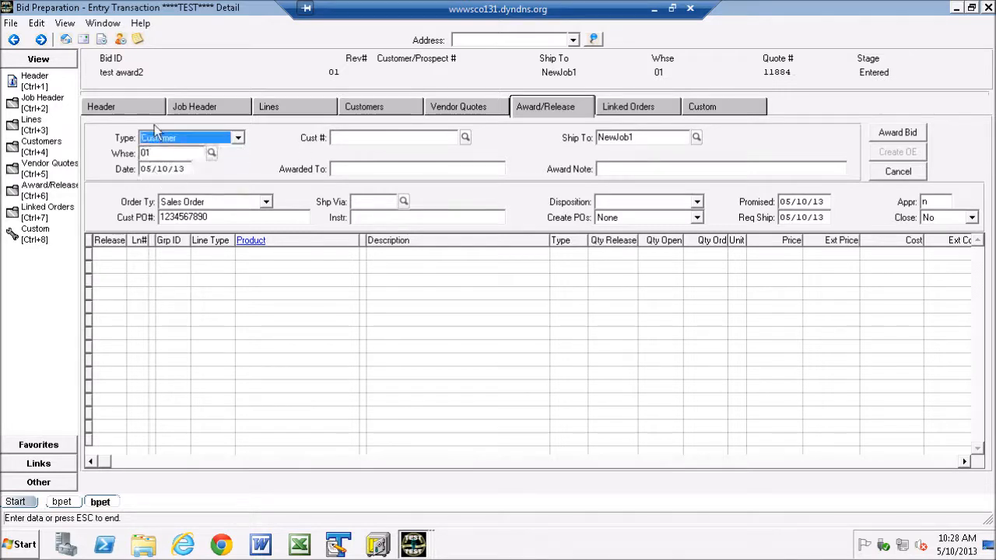
left_click(360, 138)
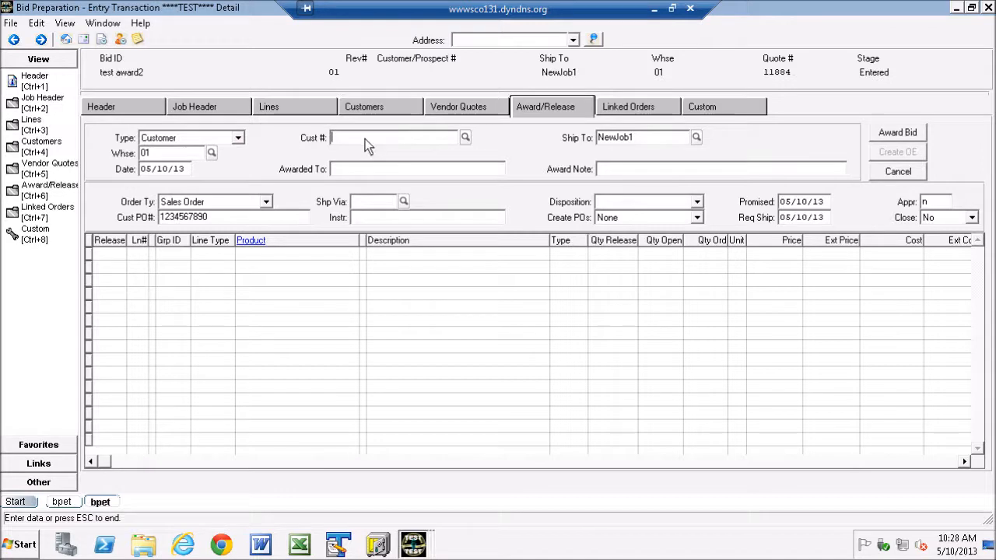
type("bal")
key("Return")
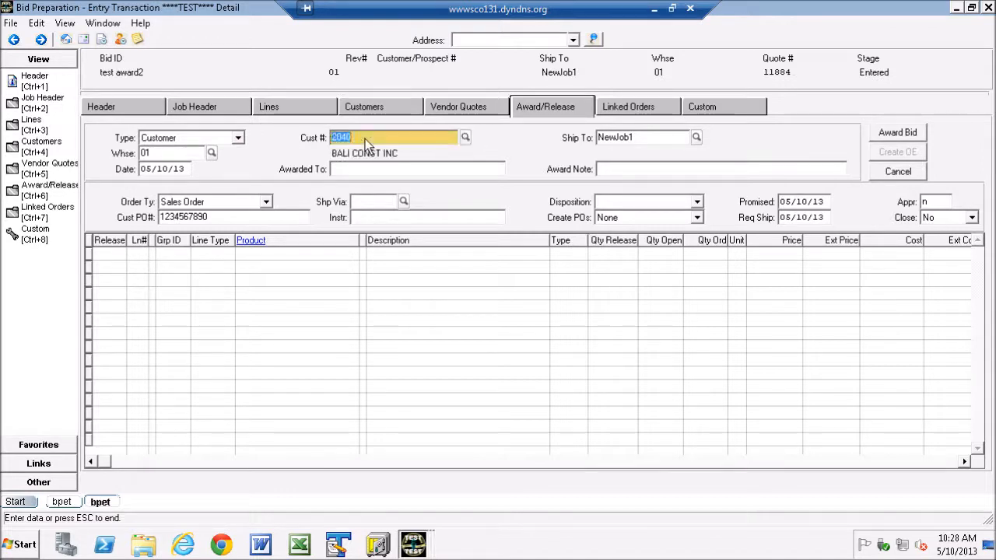
Step: Award the bid with Awarded To "adfsasd", award note "asdads" and ship via OT, accepting automatic creation of the Ship To
left_click(350, 169)
type("adfsasd")
left_click(647, 165)
type("asdads")
left_click(365, 206)
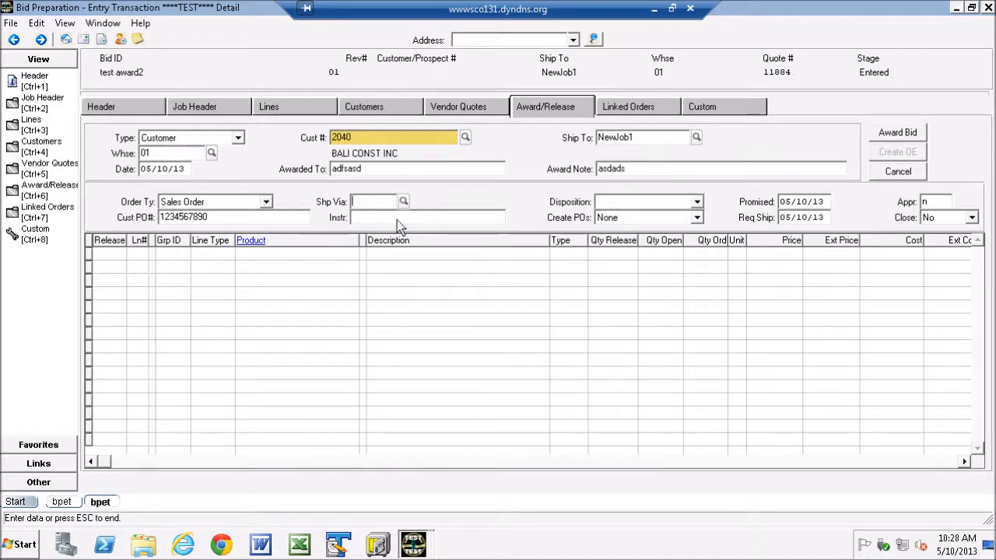
type("OT")
left_click(895, 135)
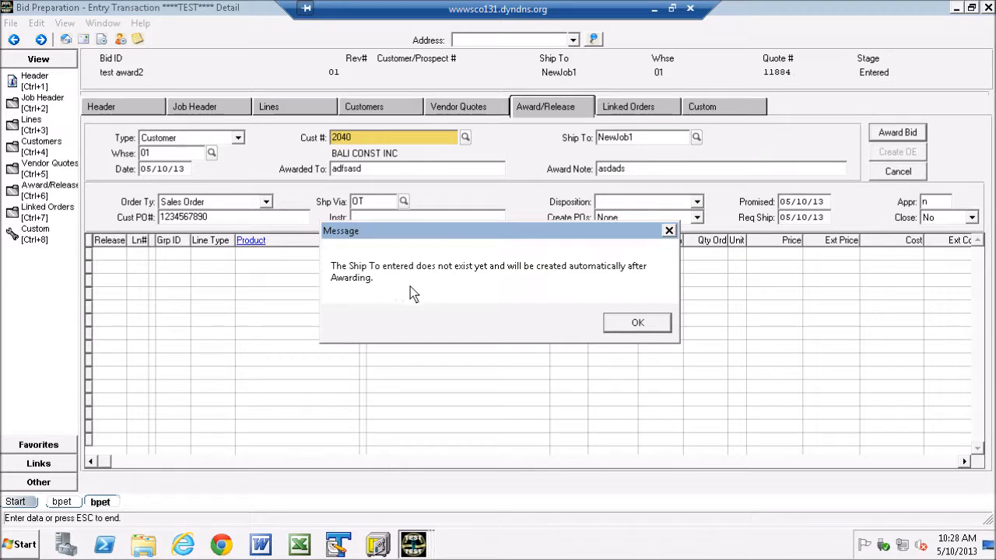
left_click(636, 322)
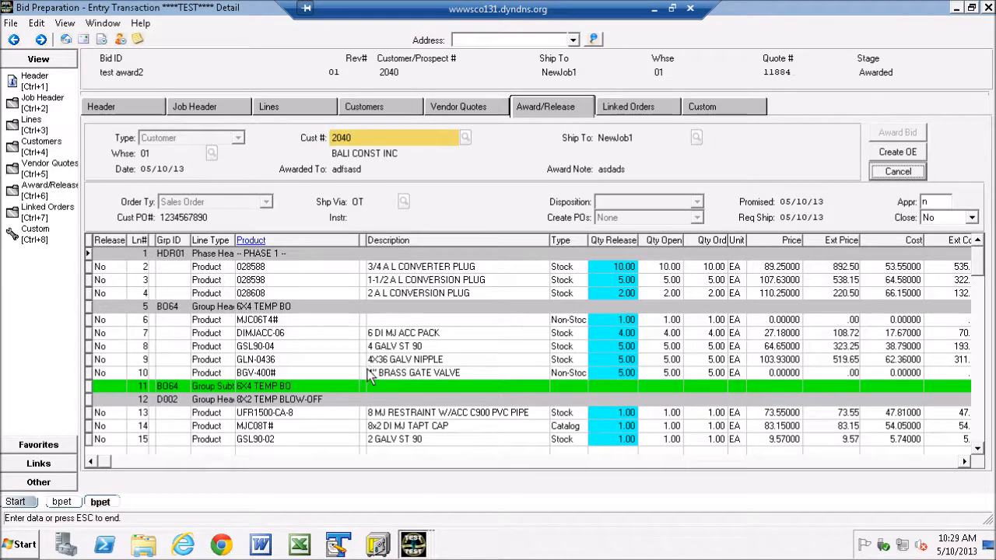
Step: Sort the awarded bid's lines by ascending line number
left_click(306, 109)
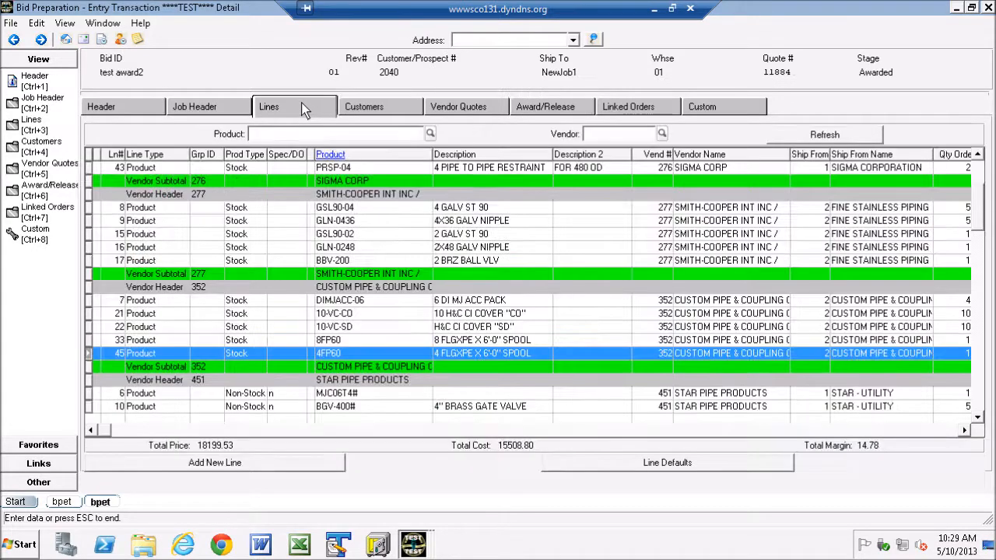
left_click_drag(979, 219, 965, 165)
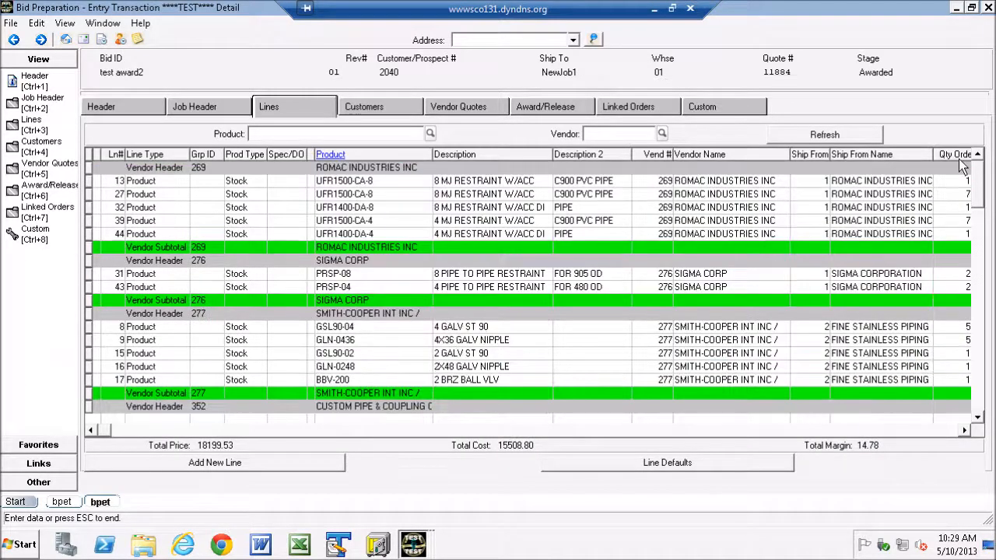
right_click(187, 212)
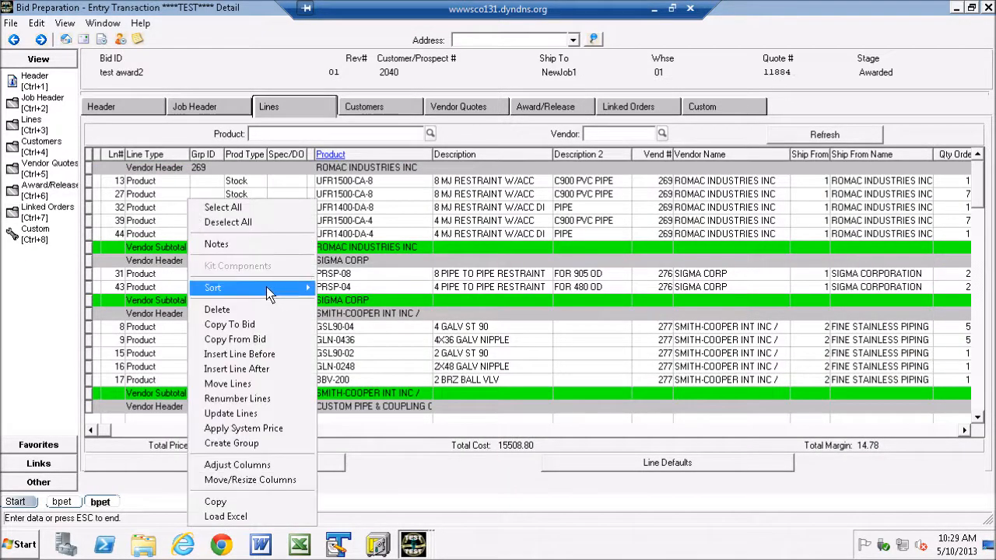
mouse_move(272, 289)
left_click(364, 289)
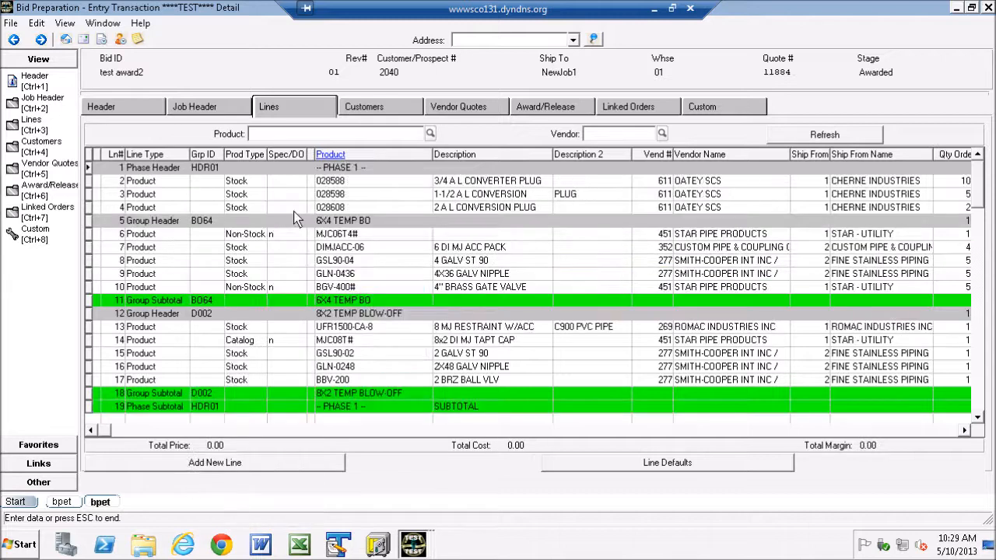
Step: Enable moving and resizing of the award/release grid columns and place the Qty Available column directly before Qty Release
left_click(546, 111)
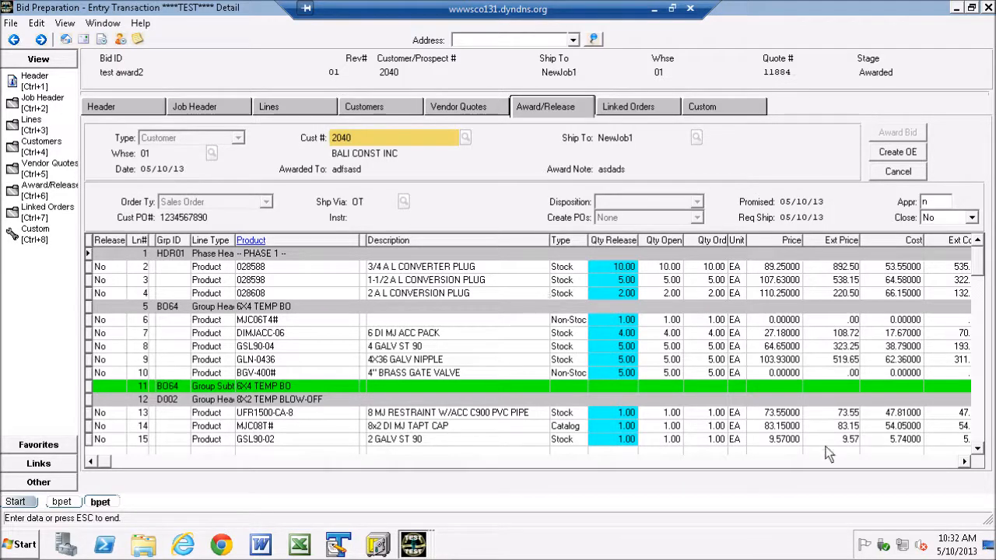
right_click(651, 273)
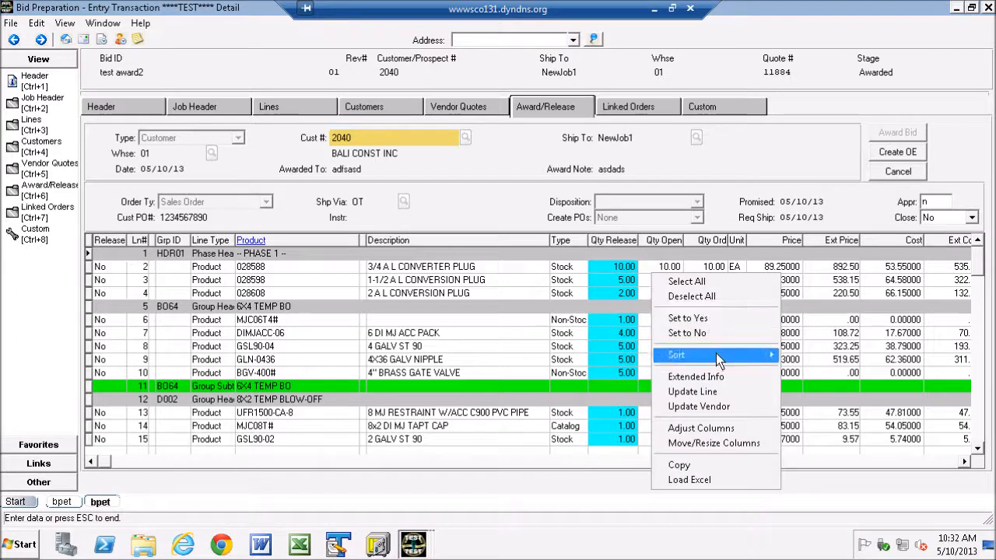
left_click(698, 443)
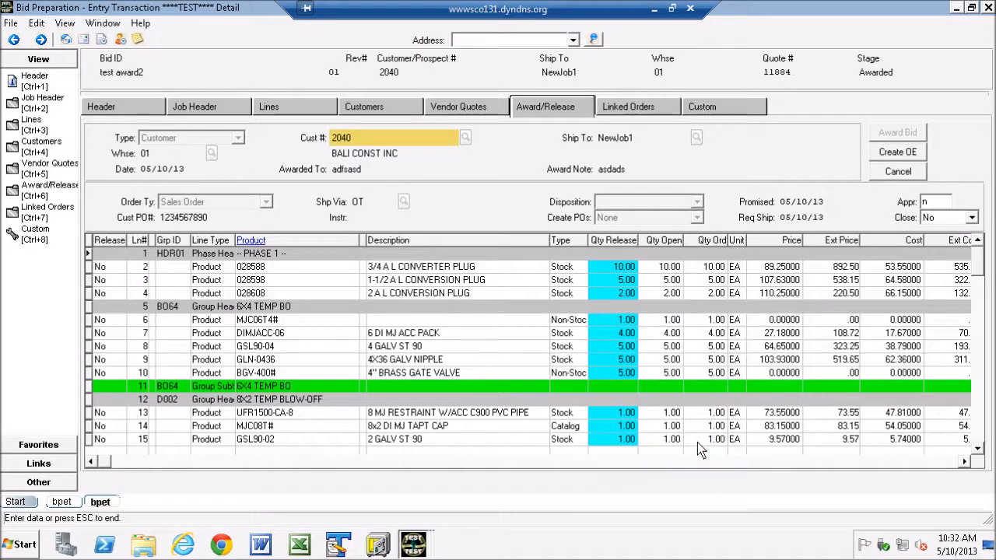
left_click(942, 461)
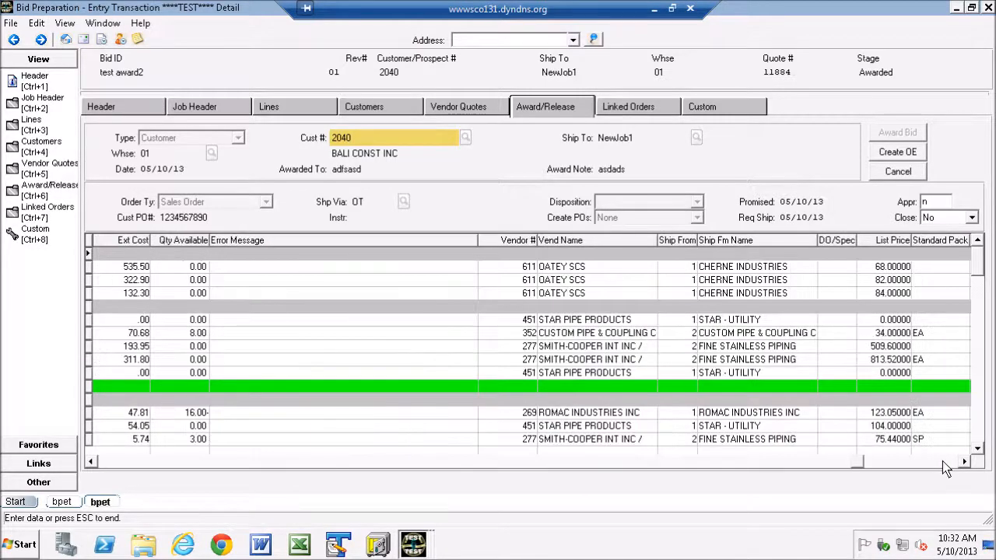
left_click(943, 460)
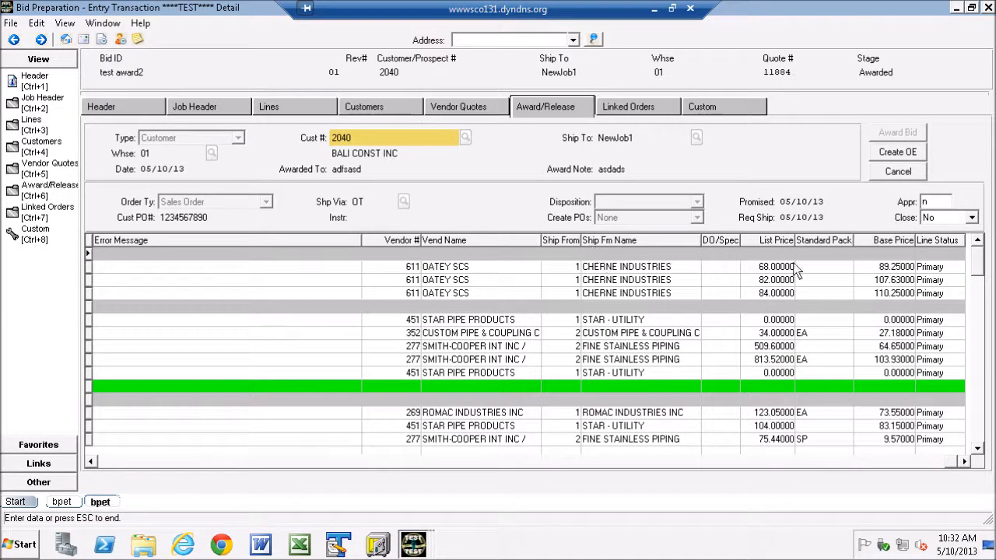
left_click(115, 462)
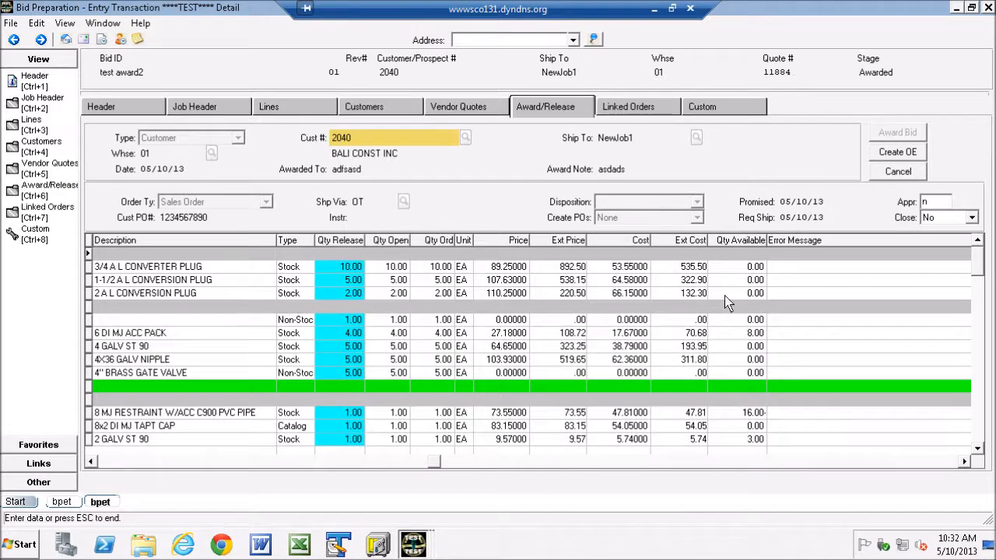
left_click_drag(749, 245, 315, 262)
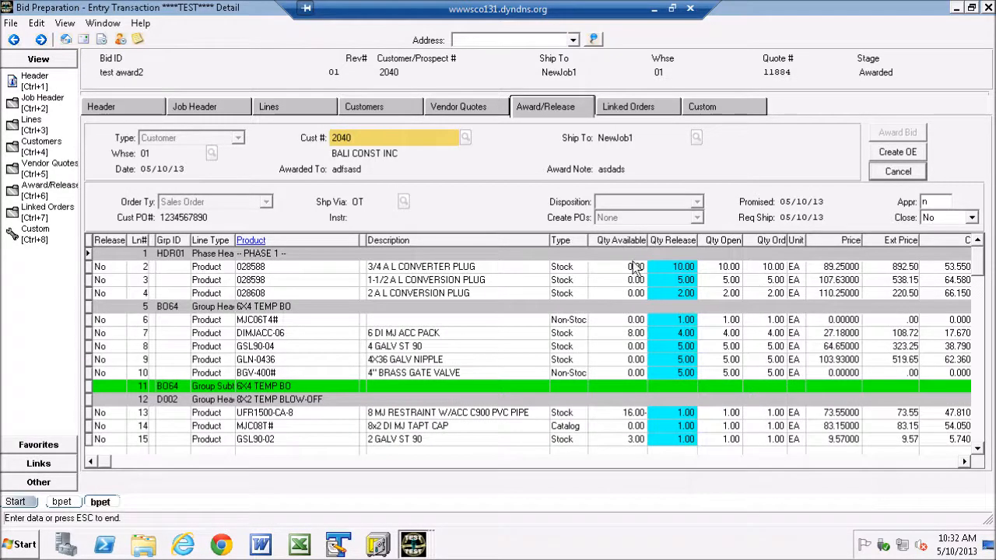
Step: Narrow the Qty Available, Description and Product columns so more of the release grid's cost columns fit
left_click_drag(650, 243, 630, 243)
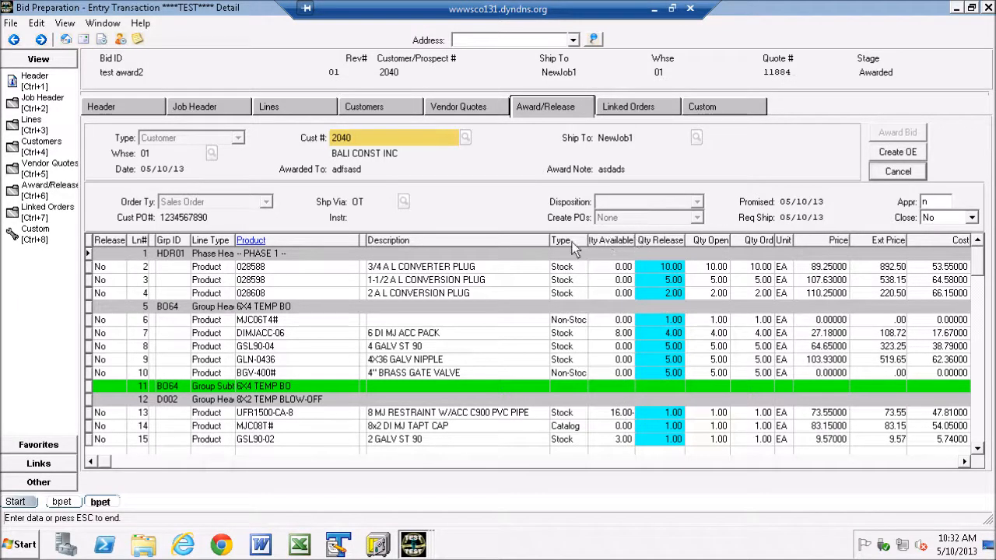
left_click_drag(550, 244, 518, 247)
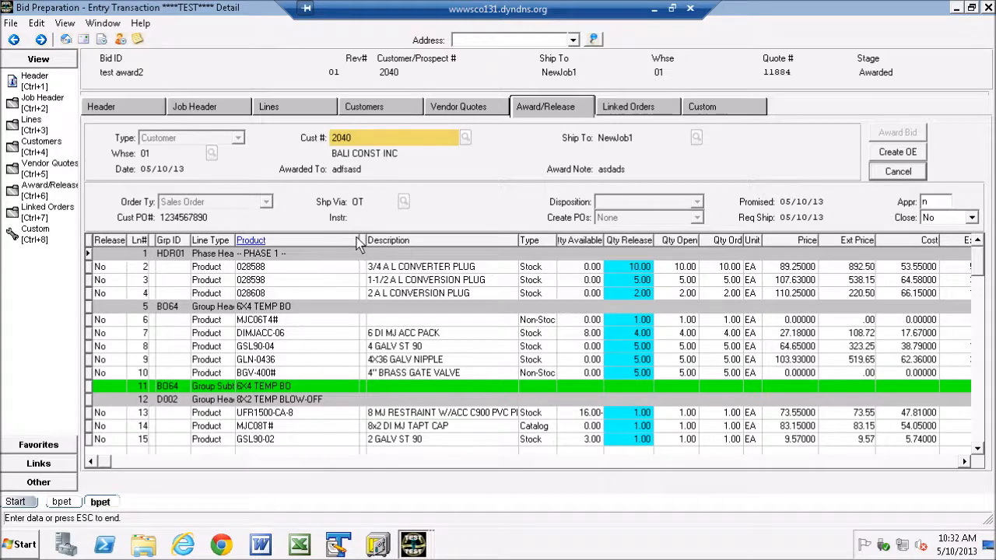
left_click_drag(360, 243, 335, 241)
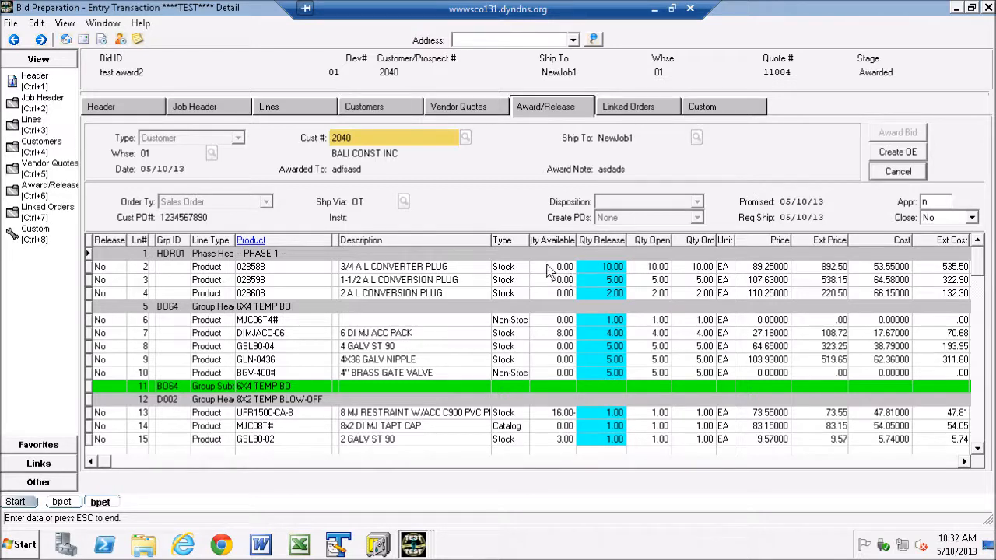
left_click_drag(577, 244, 569, 244)
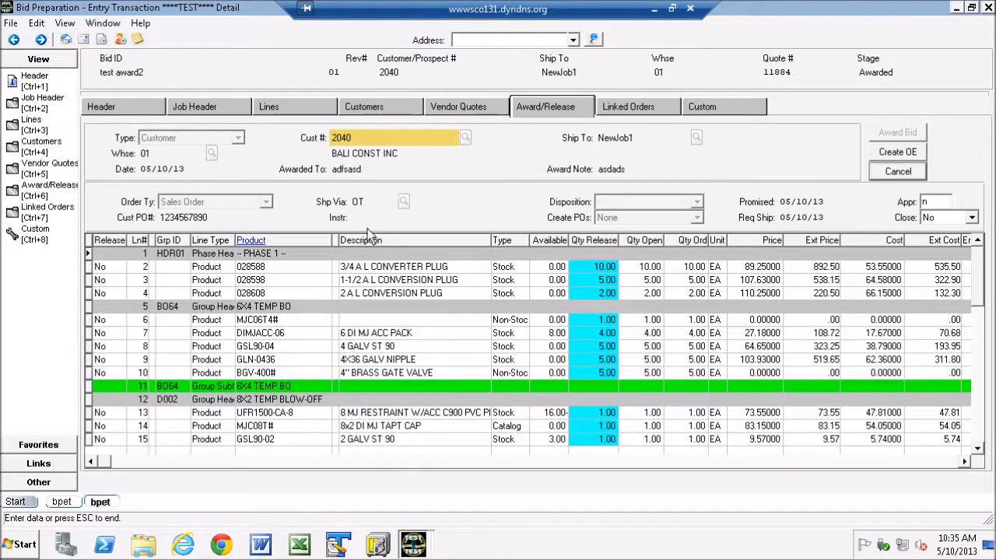
Step: Sort the award/release lines by vendor
right_click(303, 276)
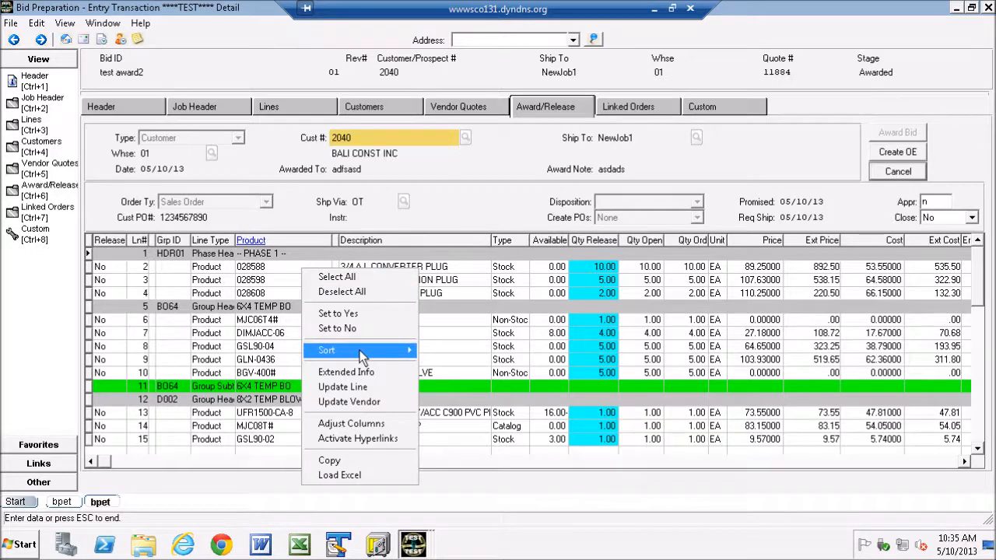
mouse_move(360, 351)
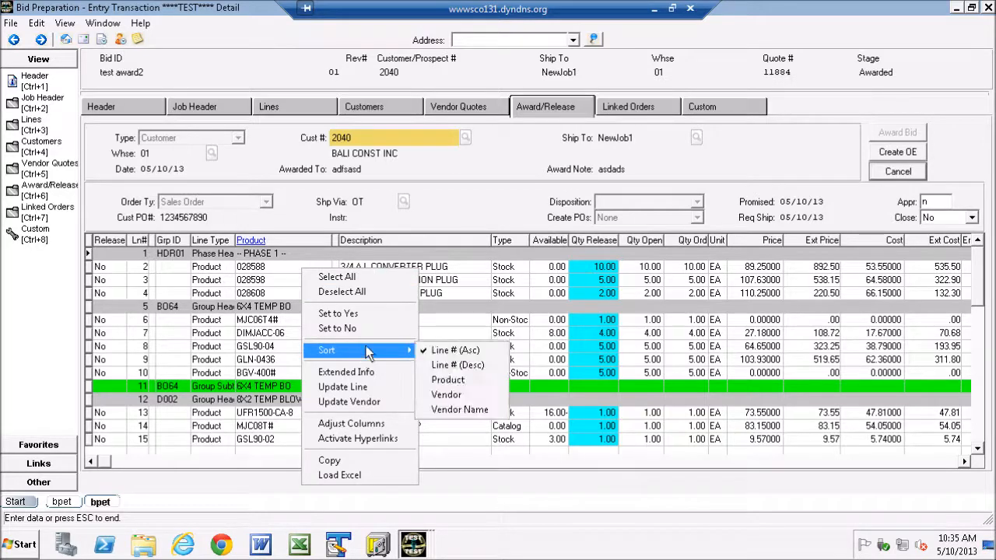
left_click(452, 397)
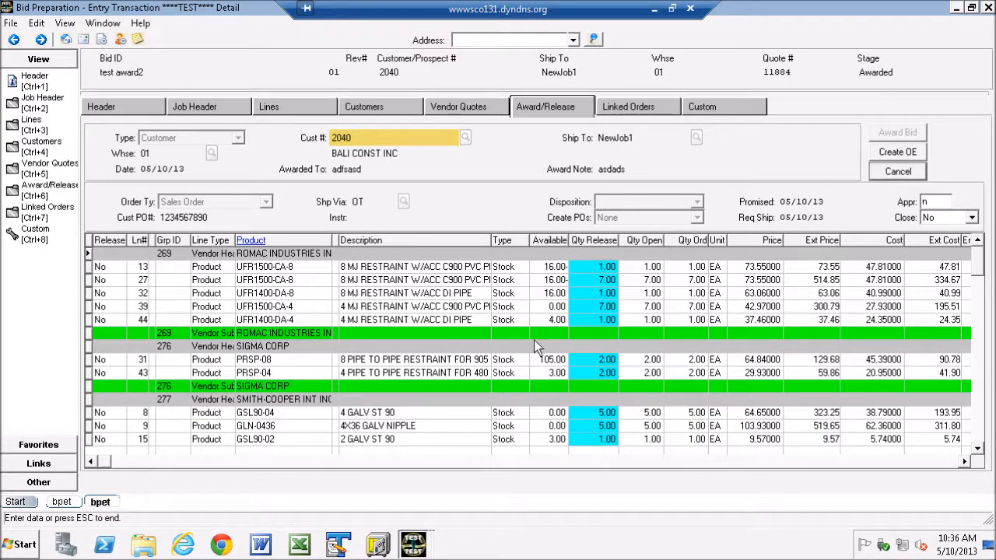
Step: Examine the vendor groups in the release grid, including the vendor and ship-from details of the STAR PIPE PRODUCTS lines
left_click(978, 450)
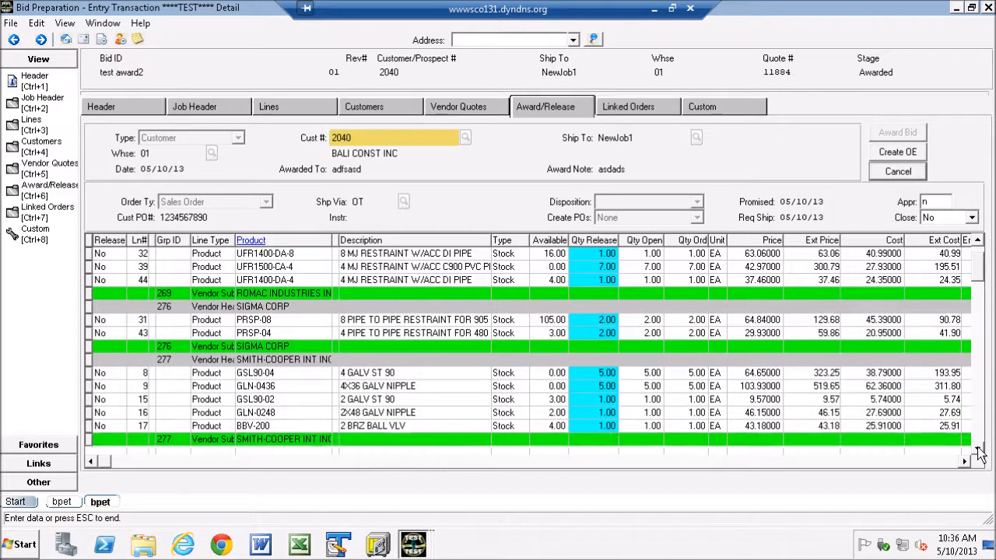
left_click(977, 448)
left_click(977, 449)
left_click(977, 449)
left_click(977, 449)
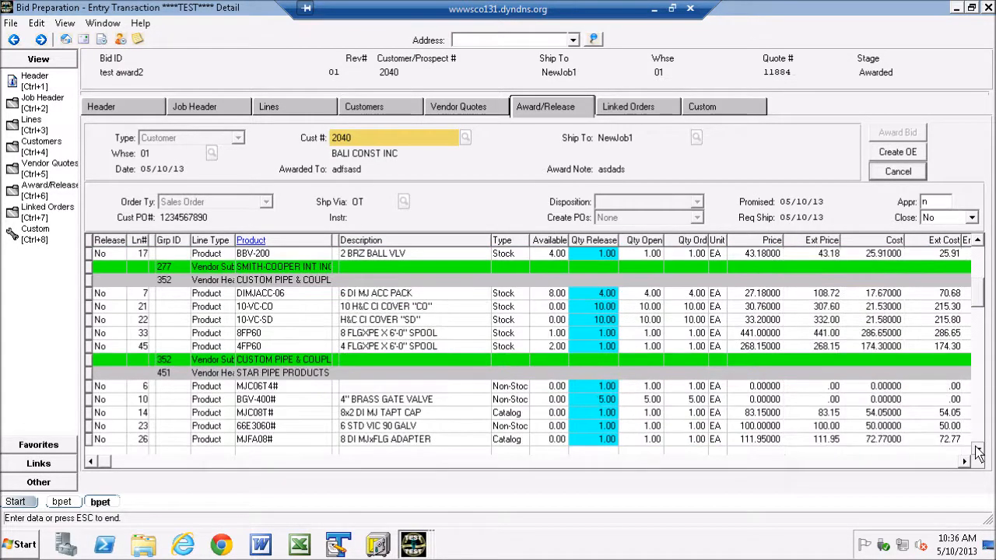
left_click(943, 460)
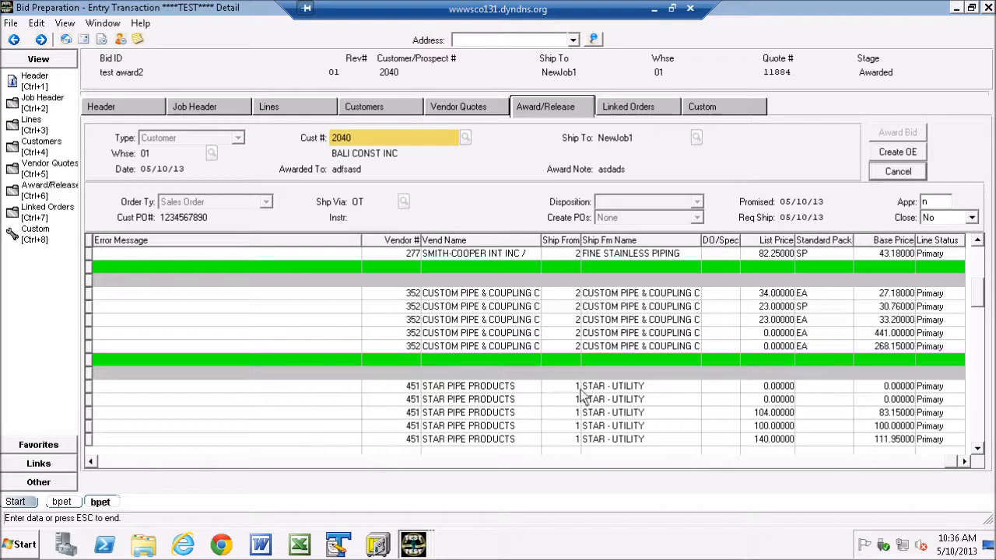
left_click(118, 460)
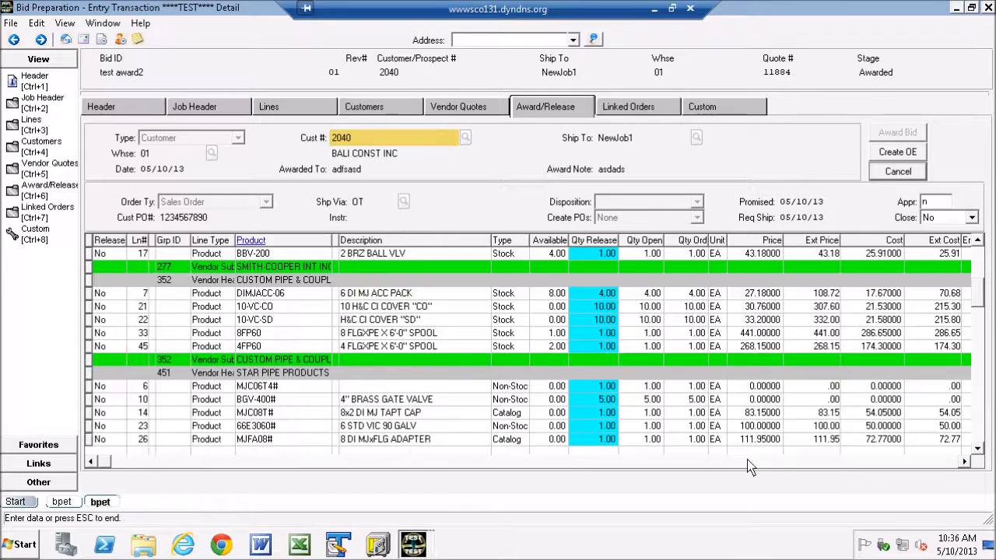
left_click(978, 449)
left_click(978, 451)
left_click(978, 451)
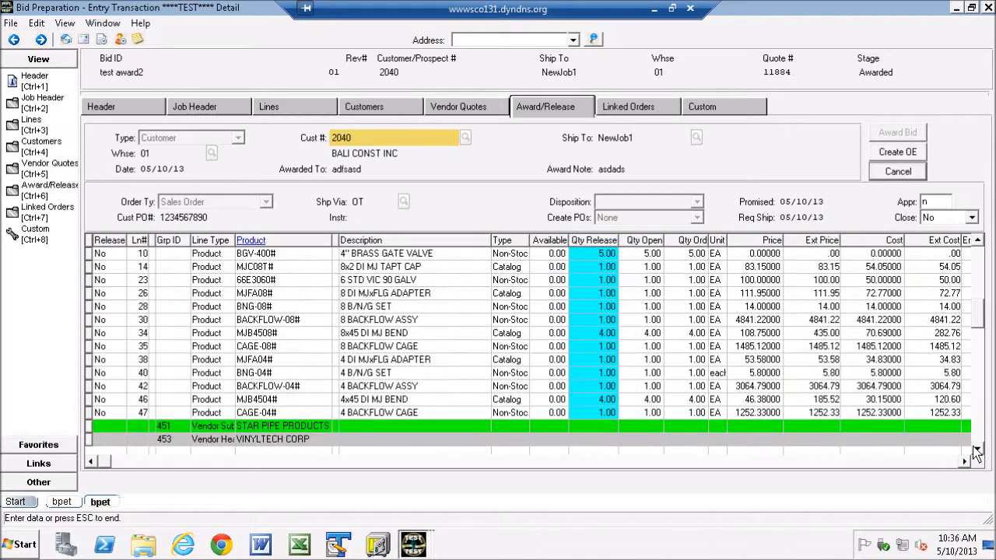
Step: Update the vendor on all STAR PIPE PRODUCTS lines, from line 6 to line 47, choosing Ship From 2, STAR - PLANT
left_click(982, 309)
left_click(97, 296)
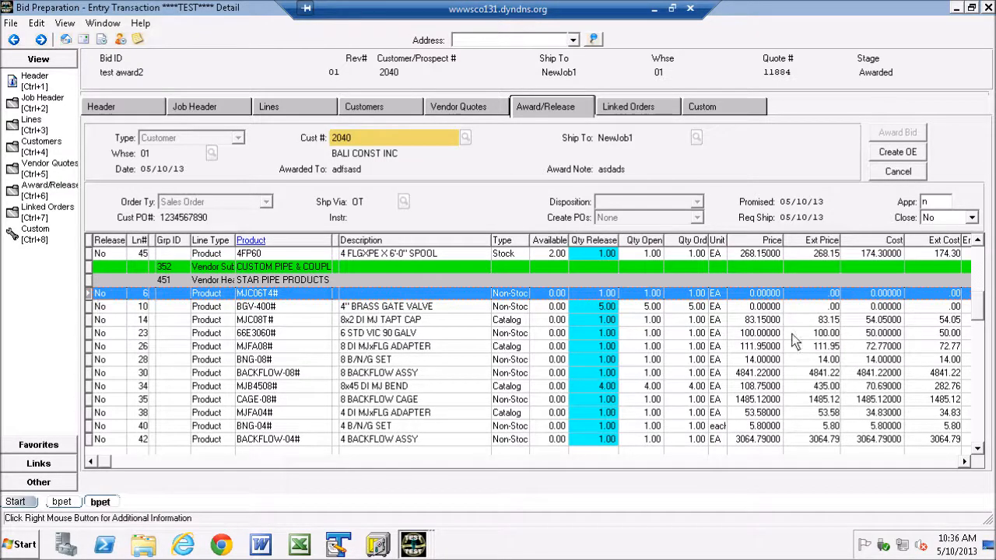
left_click_drag(977, 299, 979, 313)
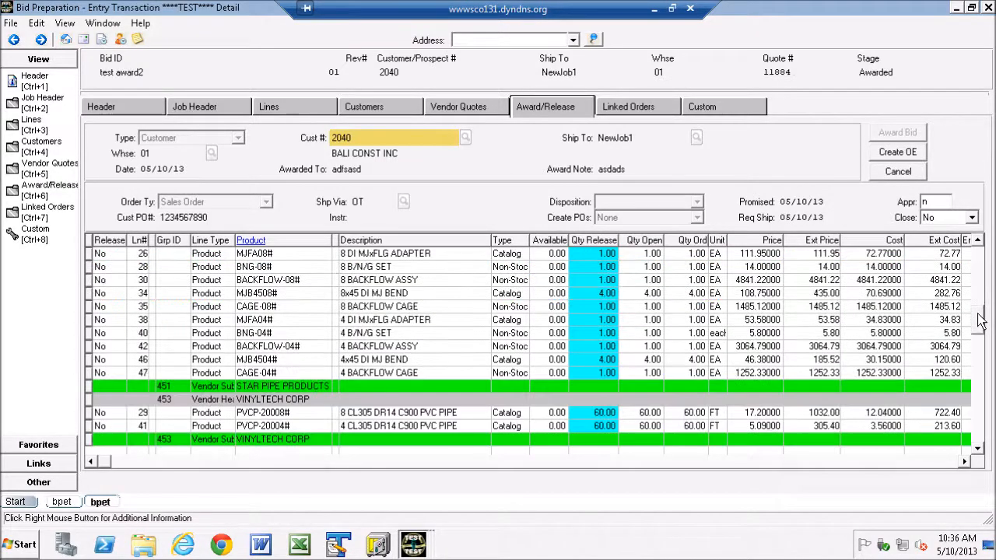
left_click(92, 373, "shift")
right_click(205, 309)
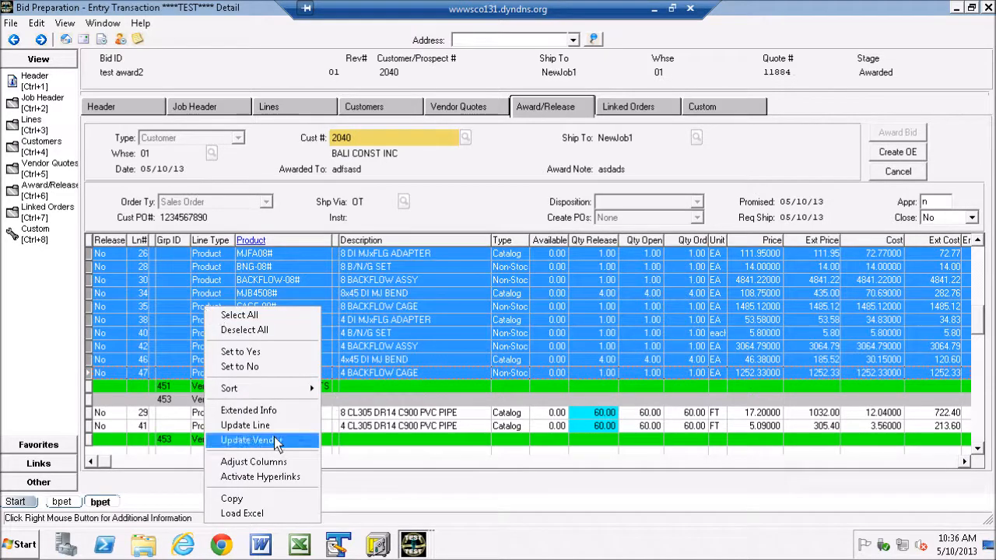
left_click(262, 439)
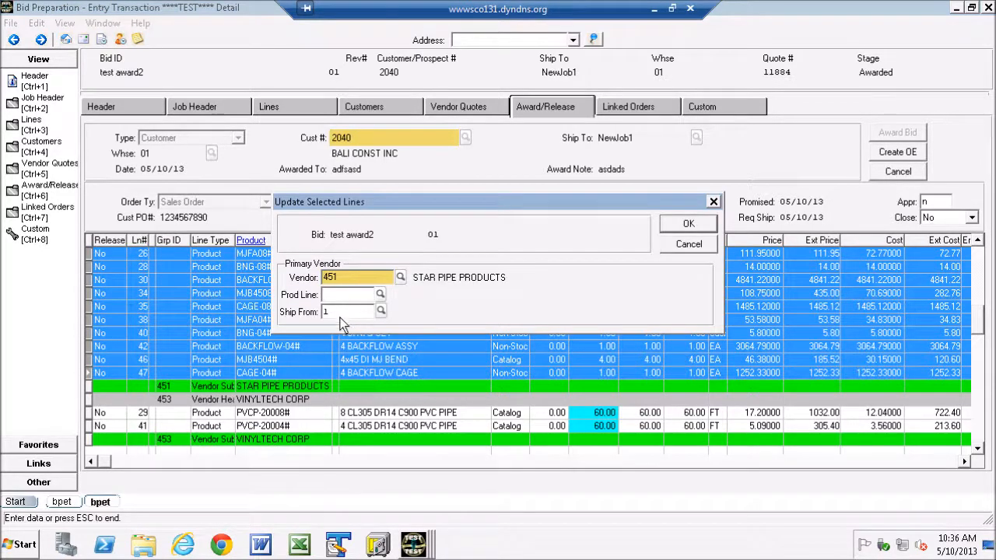
left_click(381, 311)
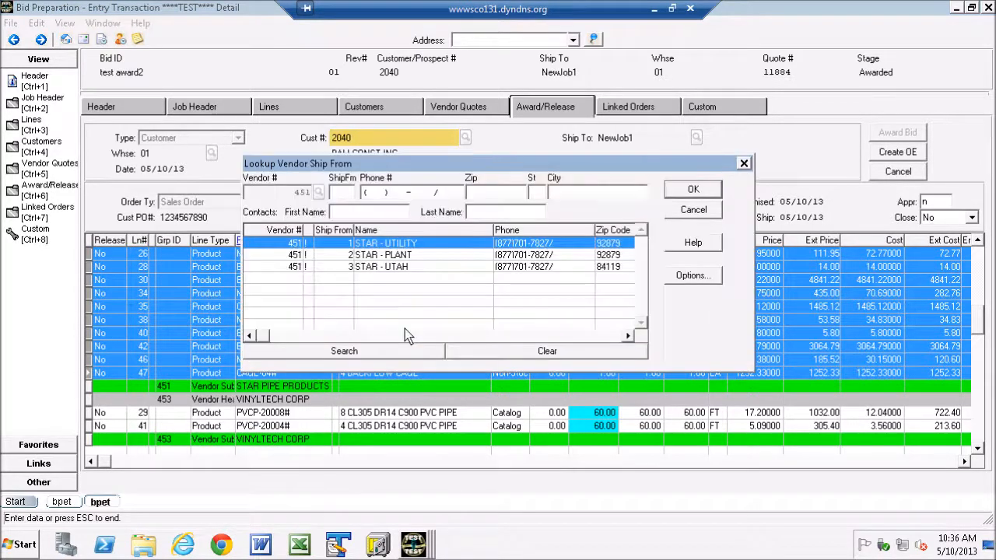
double_click(299, 258)
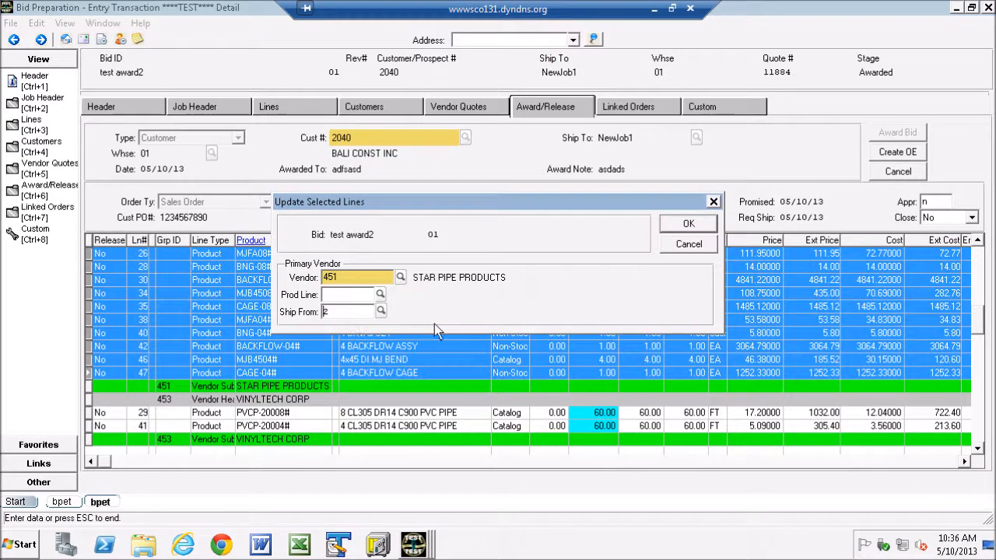
left_click(687, 225)
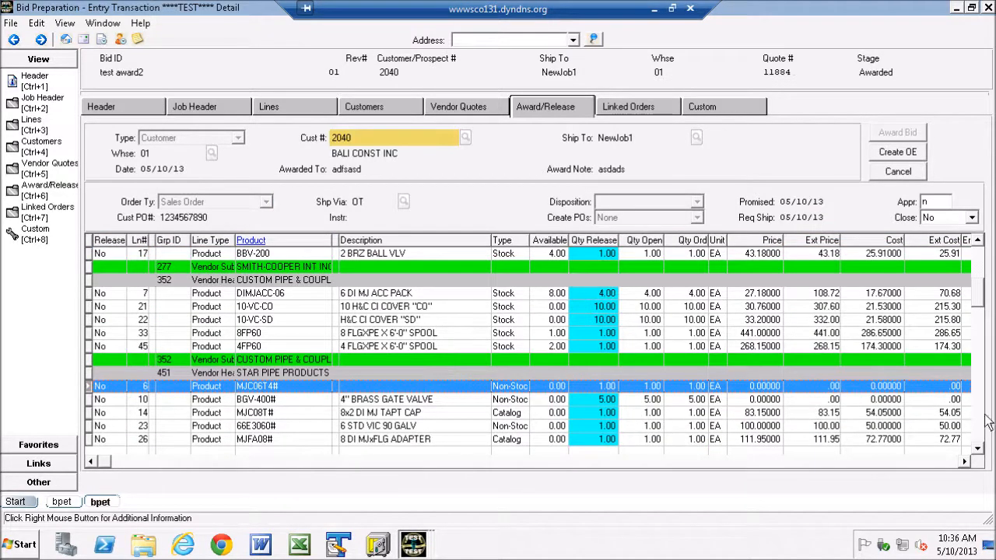
left_click(944, 464)
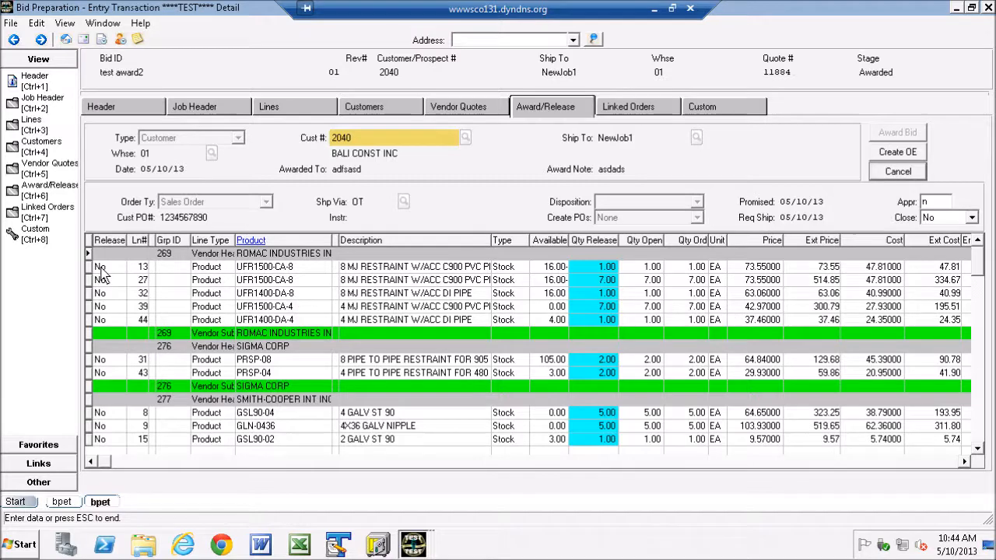
Step: Sort the award/release lines by ascending line number
right_click(168, 268)
mouse_move(215, 352)
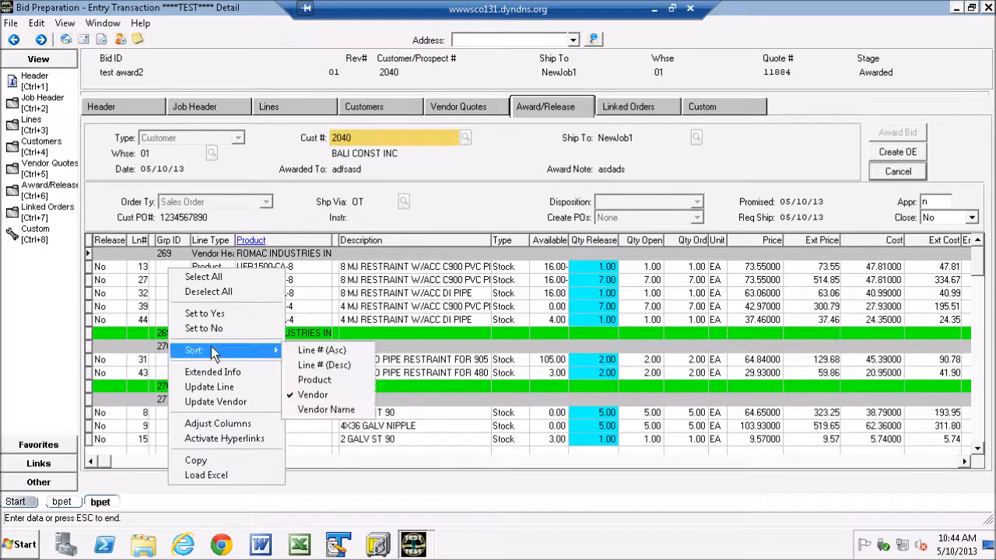
left_click(322, 351)
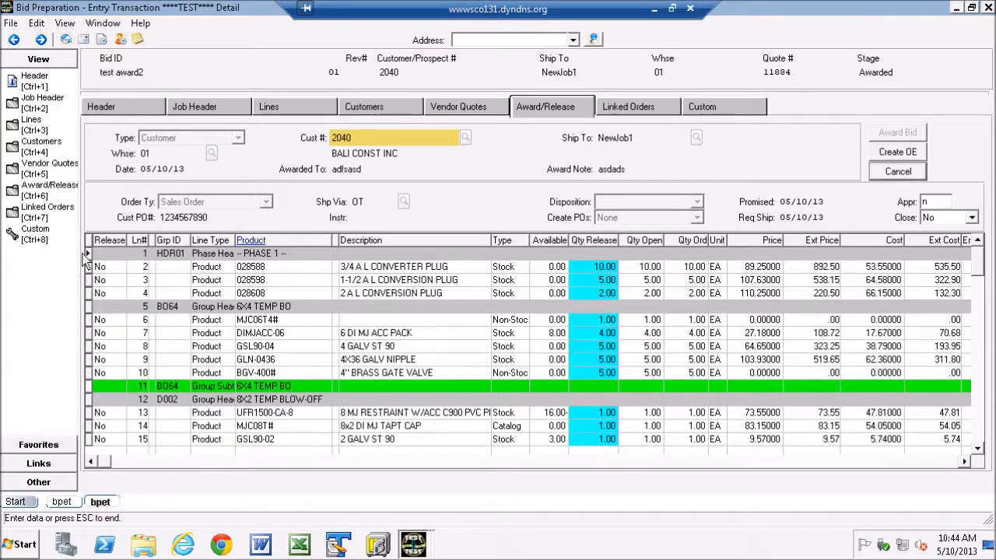
Step: Select all Phase 1 lines, 1 through 19, and try to set their Release value to Yes
left_click_drag(90, 259, 92, 432)
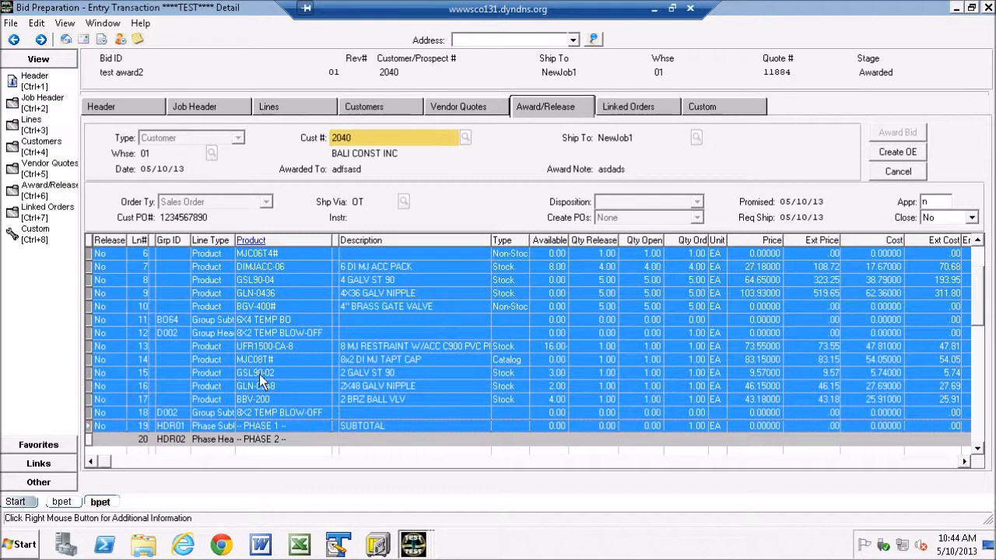
right_click(316, 297)
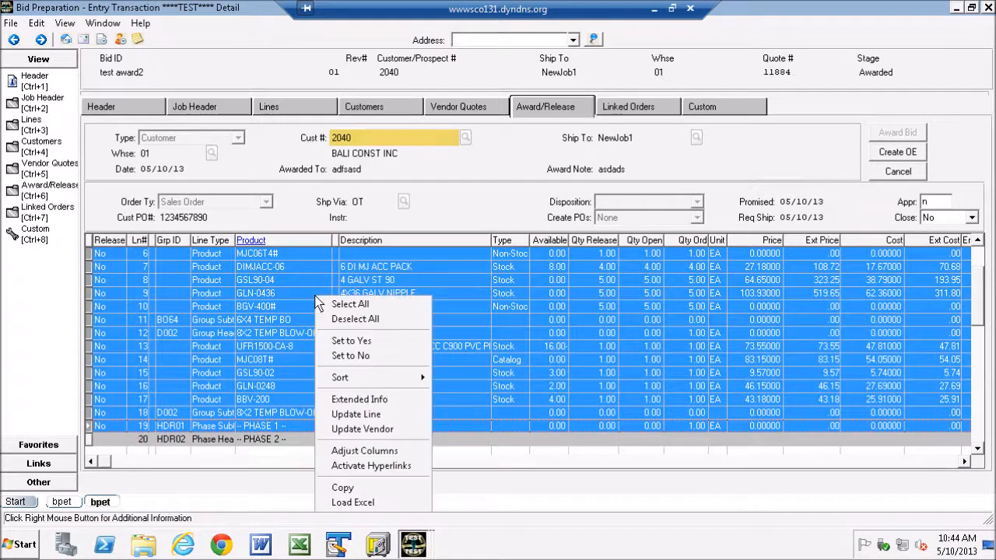
left_click(365, 344)
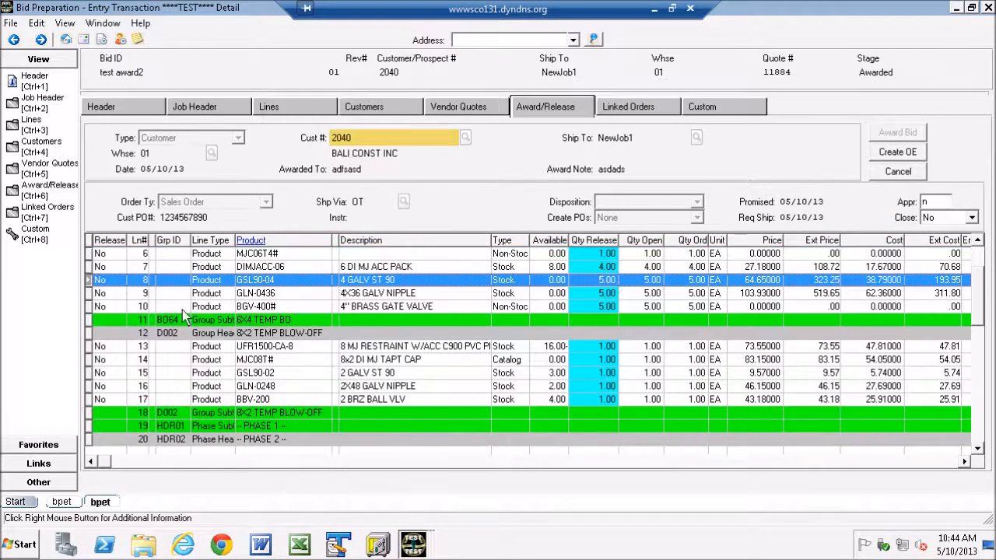
Step: Sort the award/release lines by vendor
right_click(237, 262)
mouse_move(335, 340)
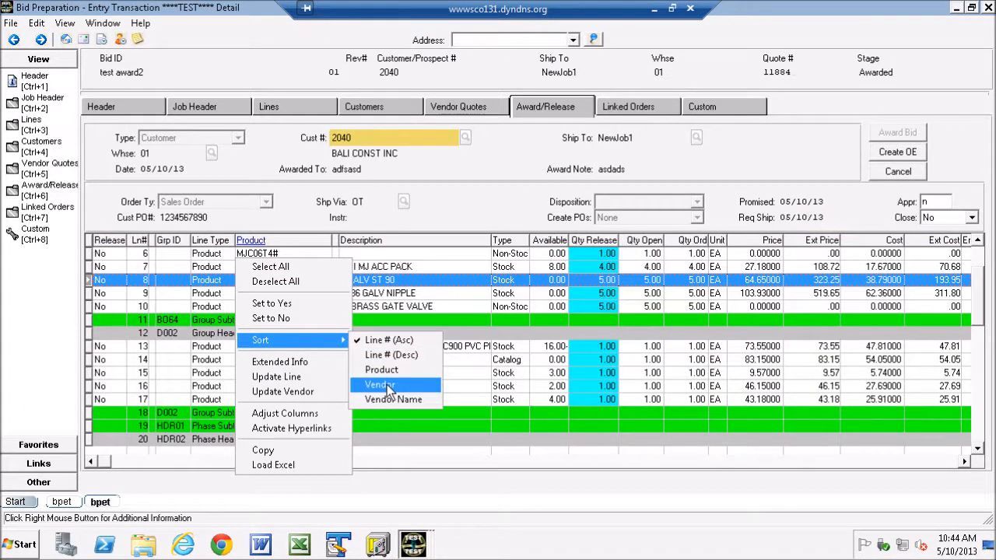
left_click(380, 385)
left_click_drag(91, 259, 92, 335)
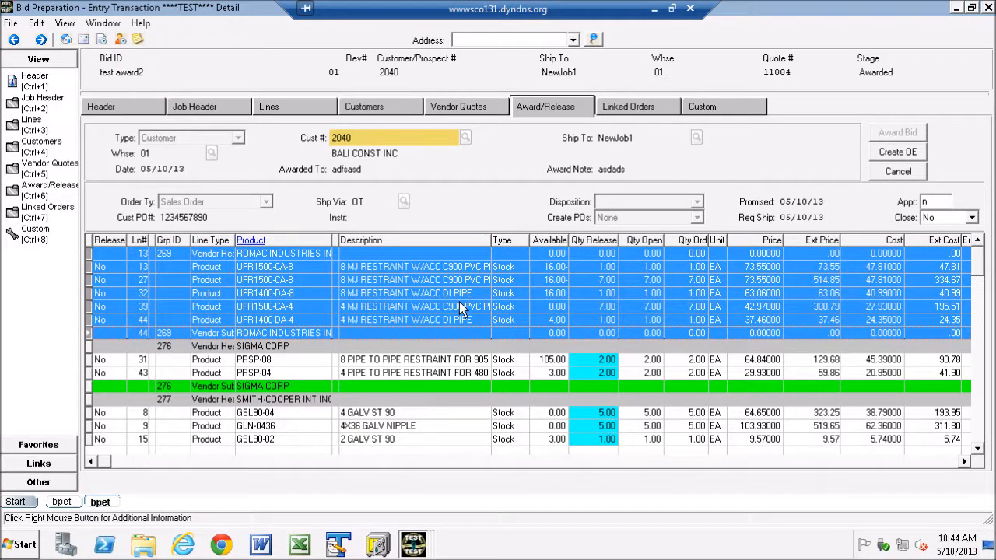
right_click(363, 279)
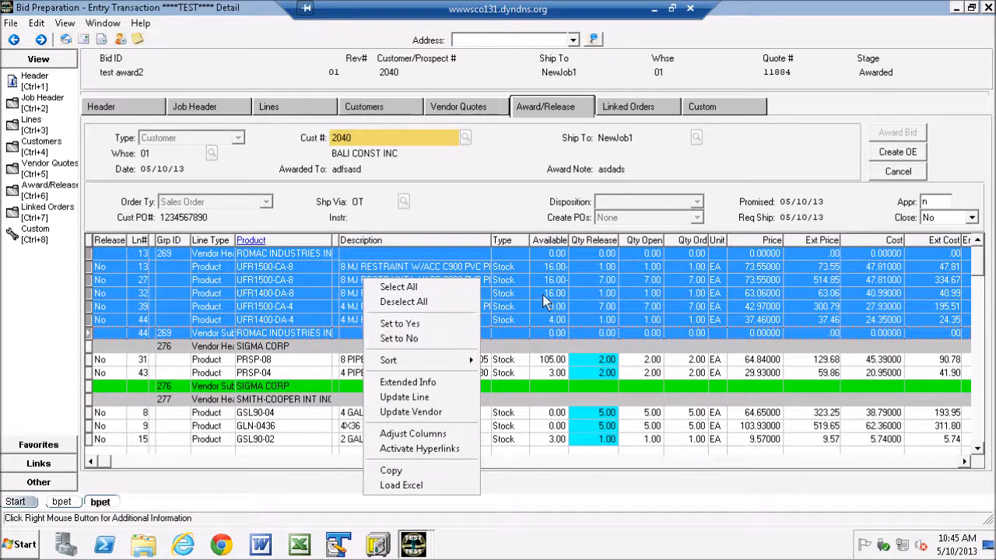
left_click(609, 267)
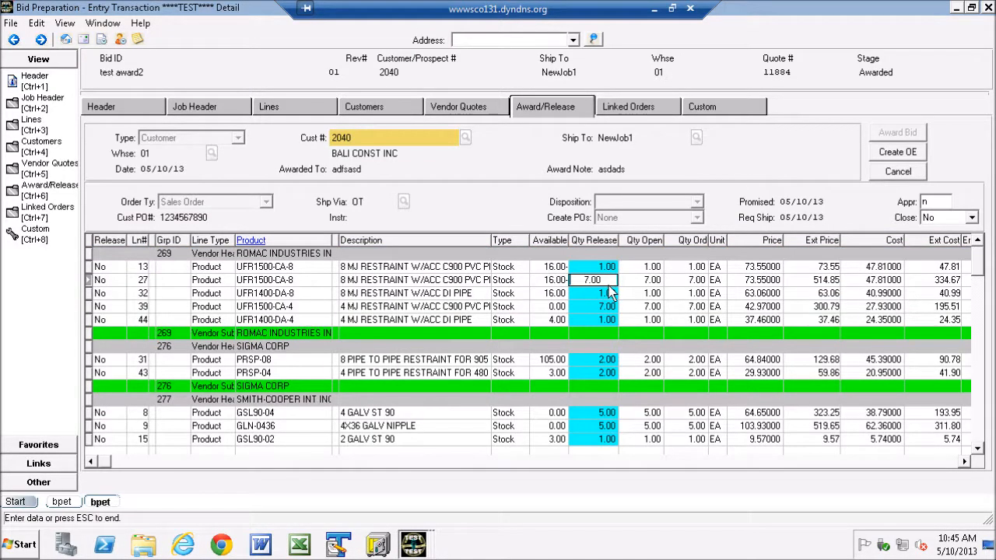
left_click(608, 293)
Step: Set the Qty Release of the SIGMA CORP product PRSP-08, line 31, to 1
left_click(607, 363)
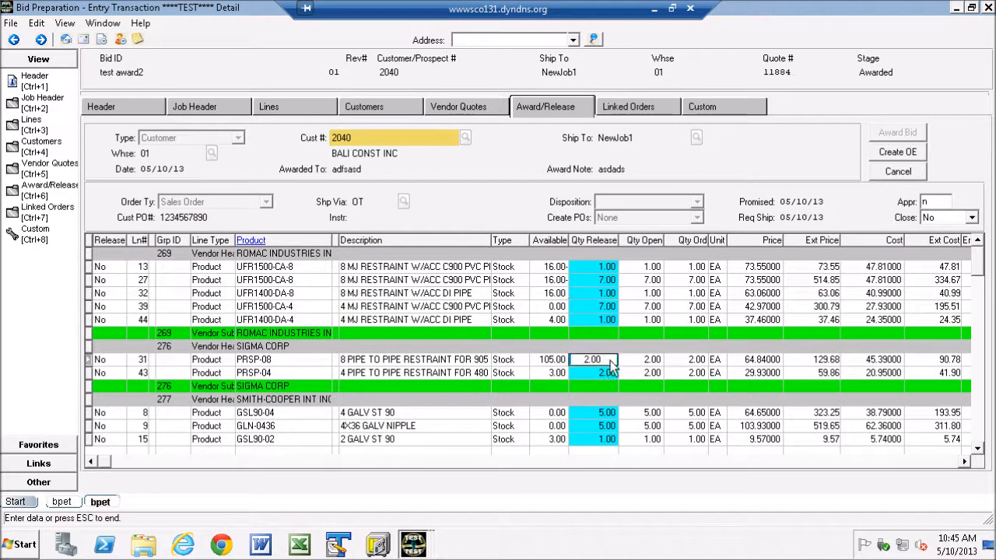
double_click(611, 362)
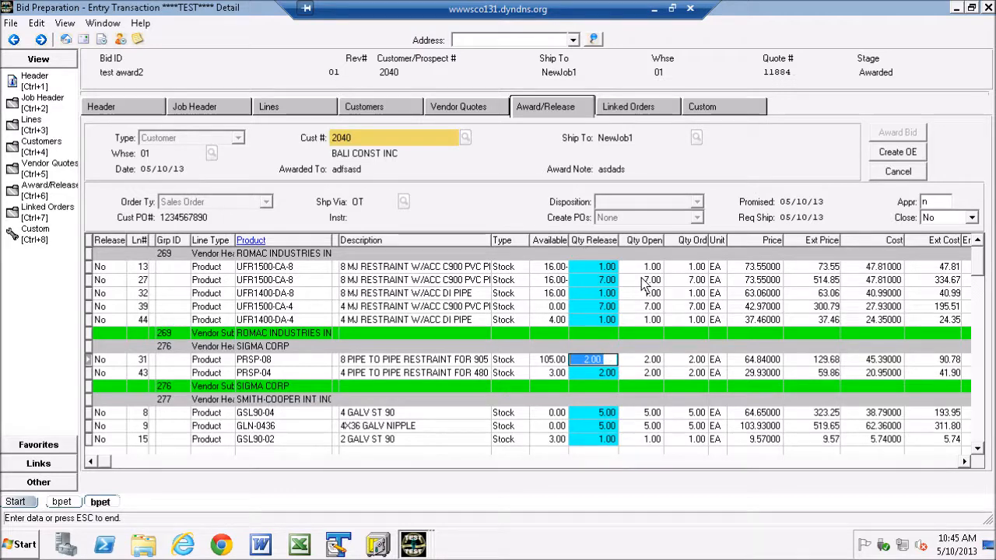
type("1")
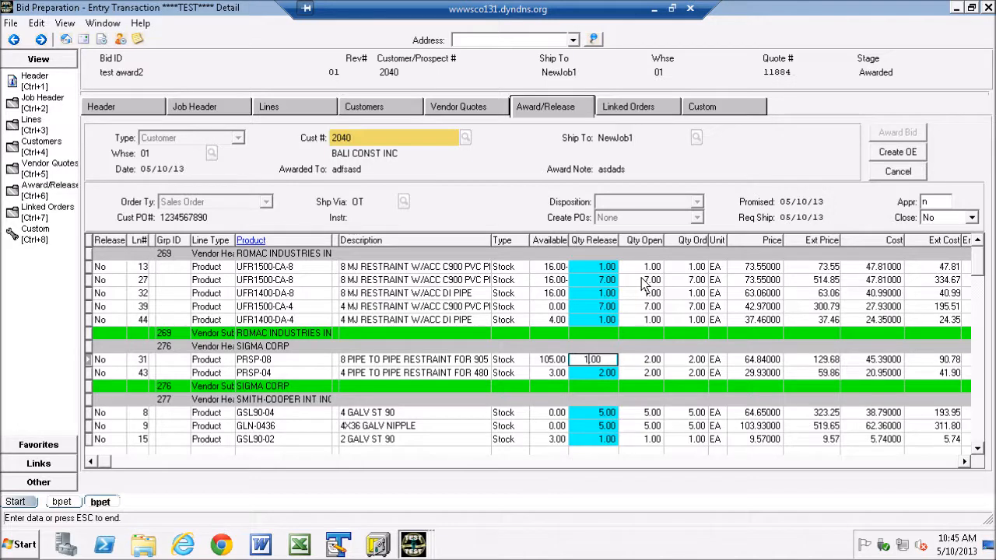
key("Return")
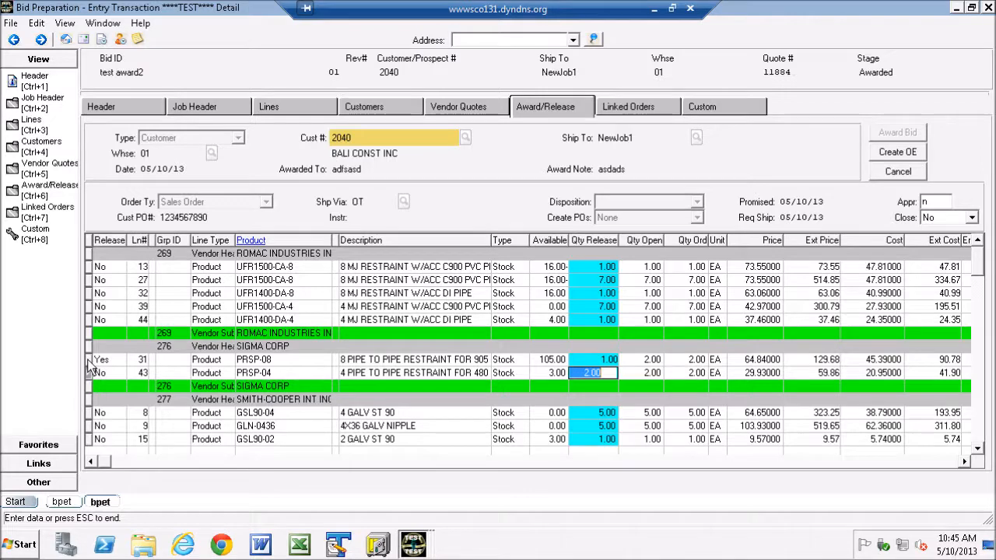
Step: Set Release to Yes for both SIGMA CORP lines, 31 and 43, and create the order entry from them
left_click_drag(91, 360, 89, 371)
right_click(116, 369)
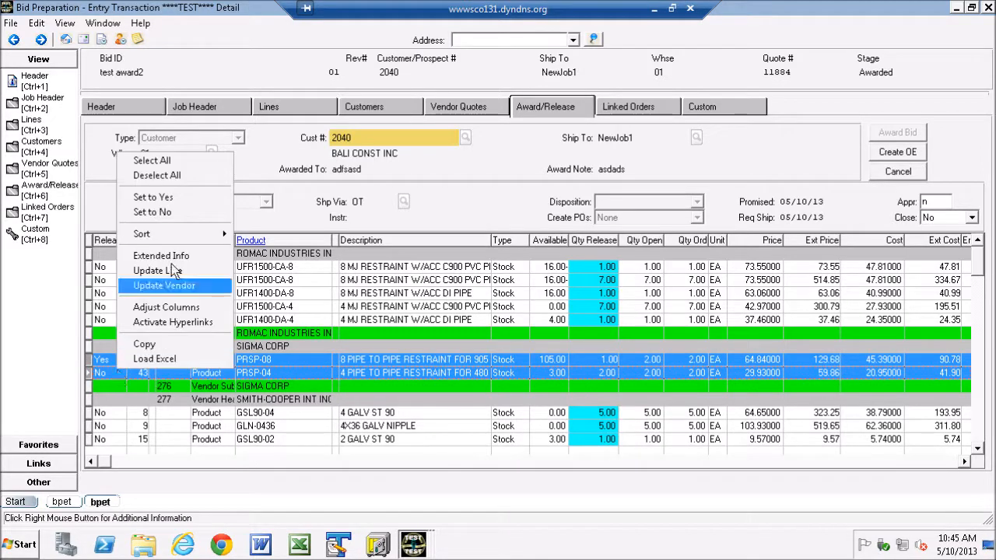
left_click(152, 197)
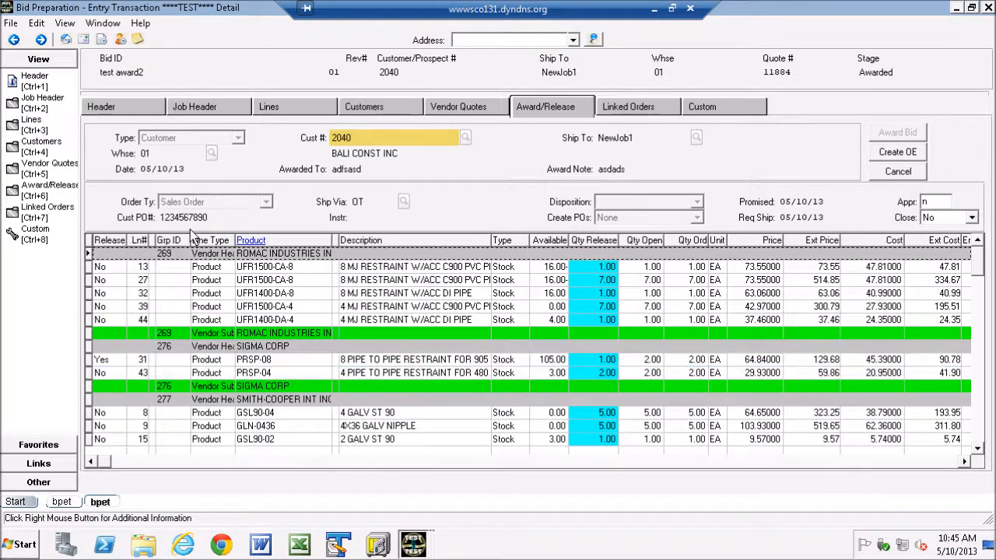
left_click(90, 372)
right_click(101, 371)
left_click(148, 199)
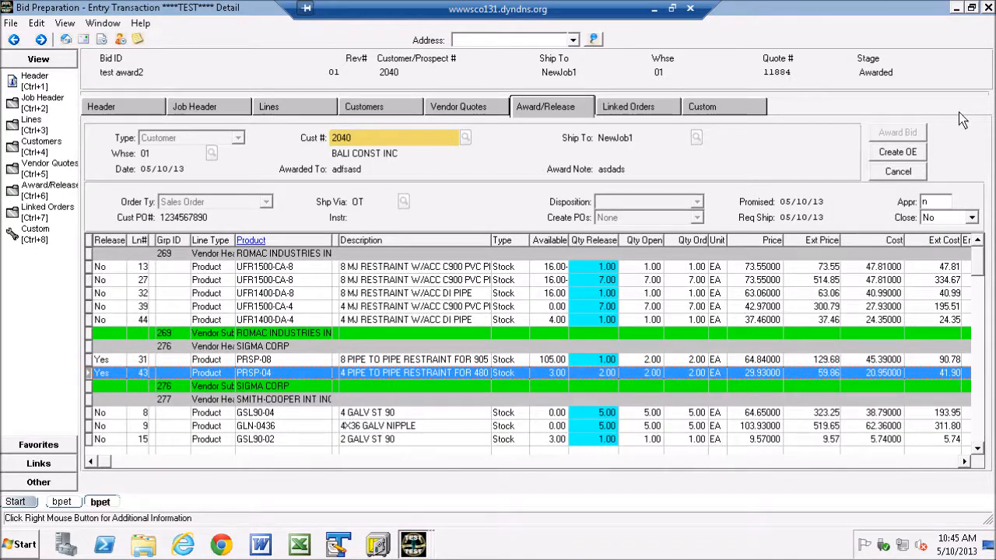
left_click(896, 153)
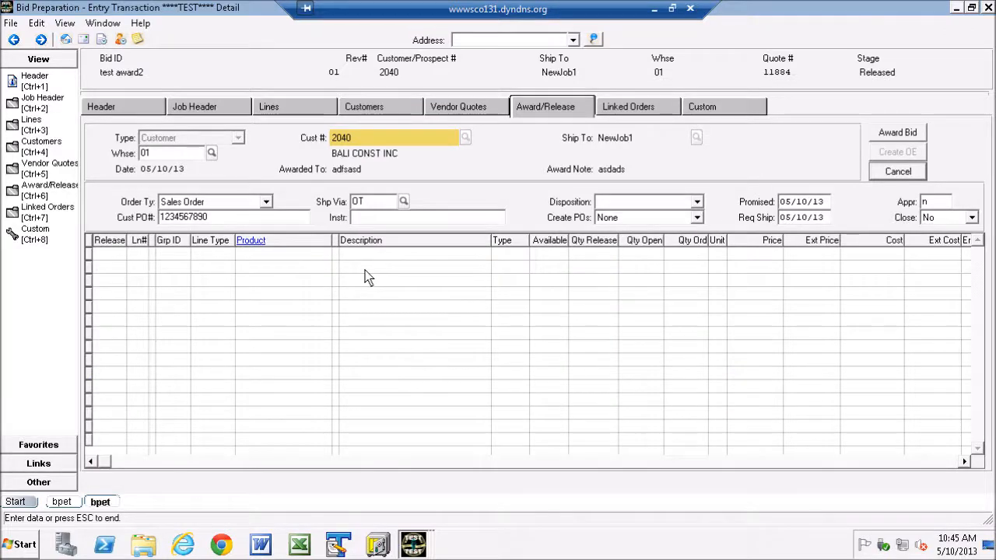
Step: Refresh the report list and examine the new Order Entry Batch Update report, including its order number and lines
mouse_move(418, 550)
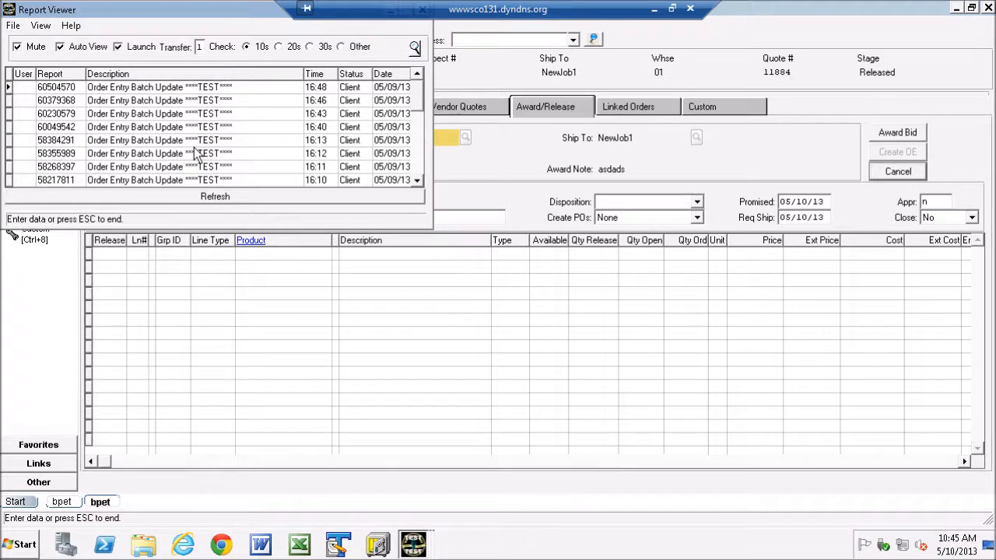
left_click(190, 195)
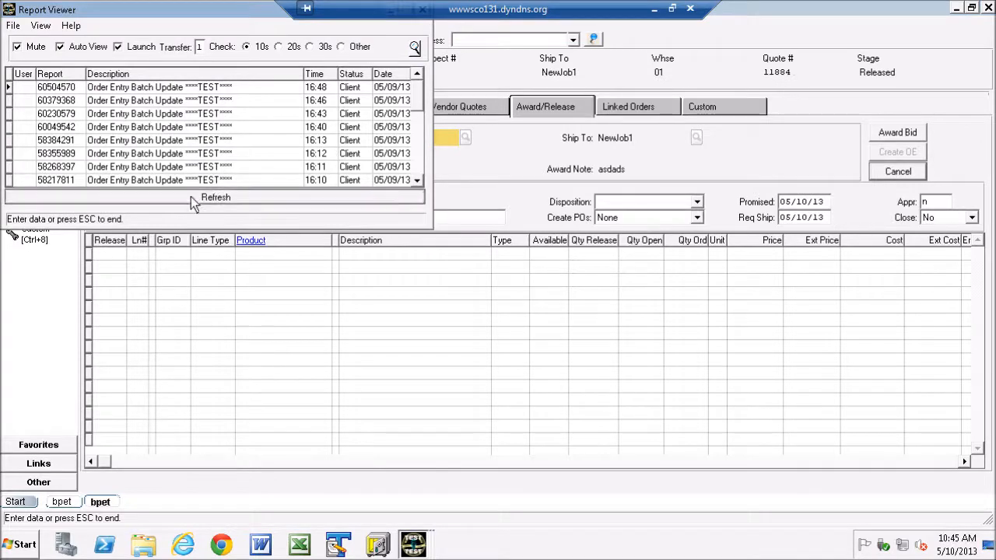
left_click(192, 198)
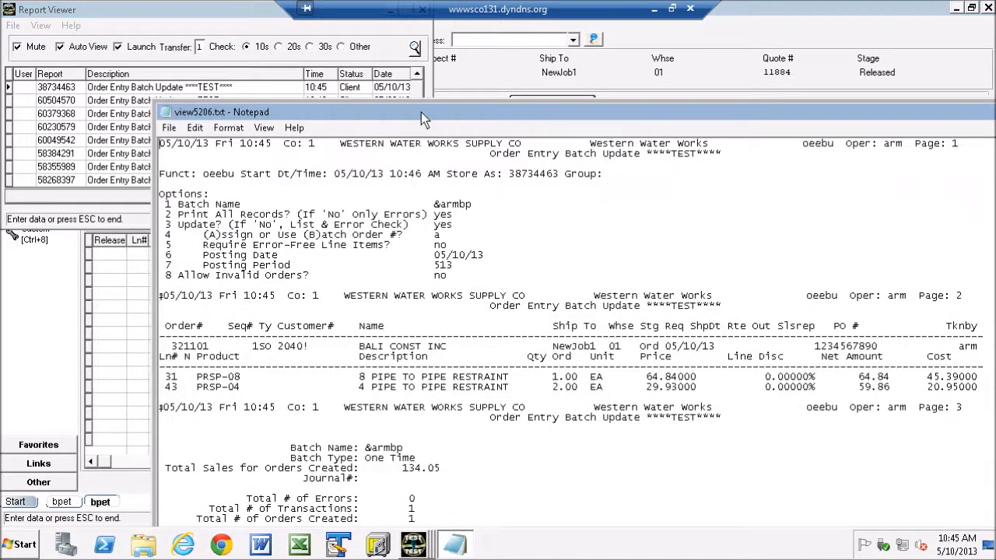
left_click_drag(421, 112, 351, 31)
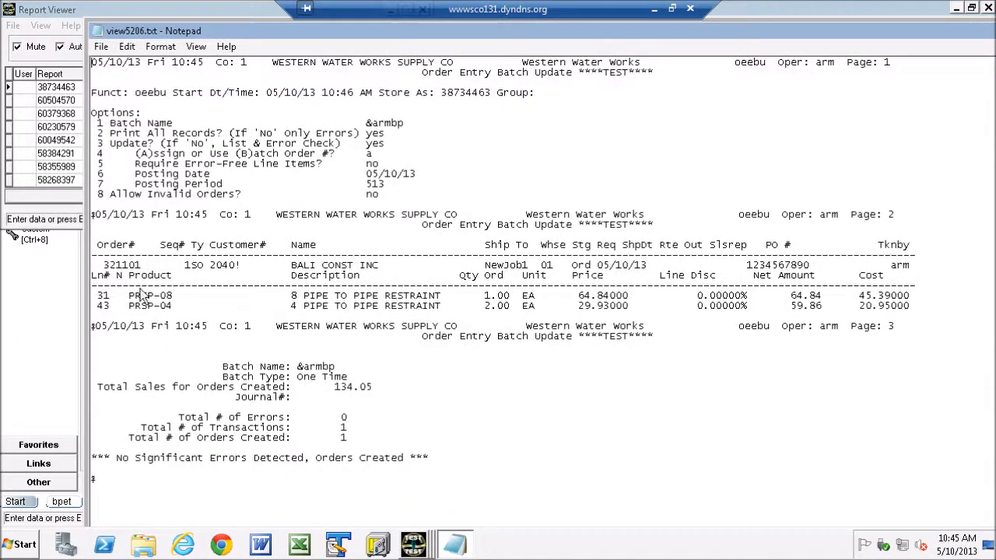
double_click(132, 265)
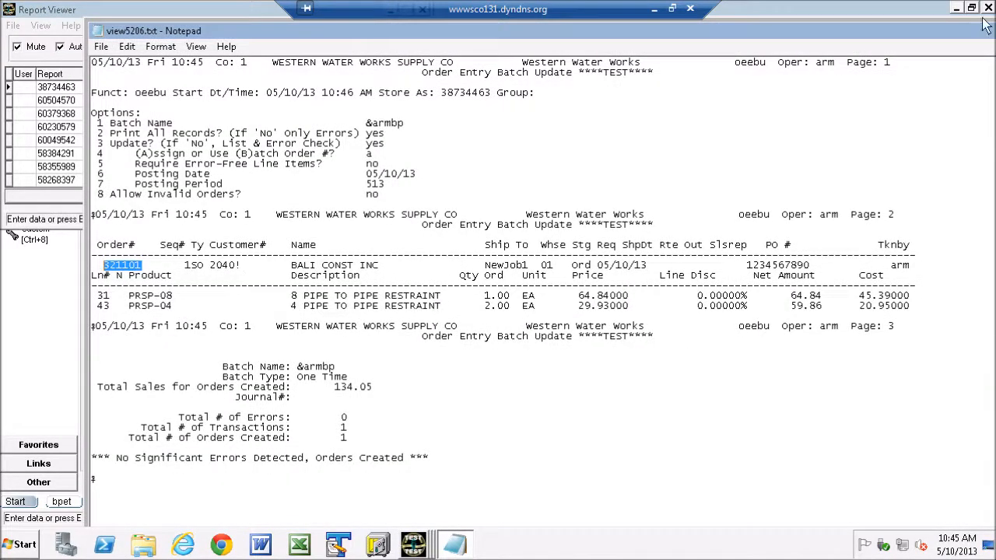
left_click_drag(972, 32, 830, 58)
left_click(944, 57)
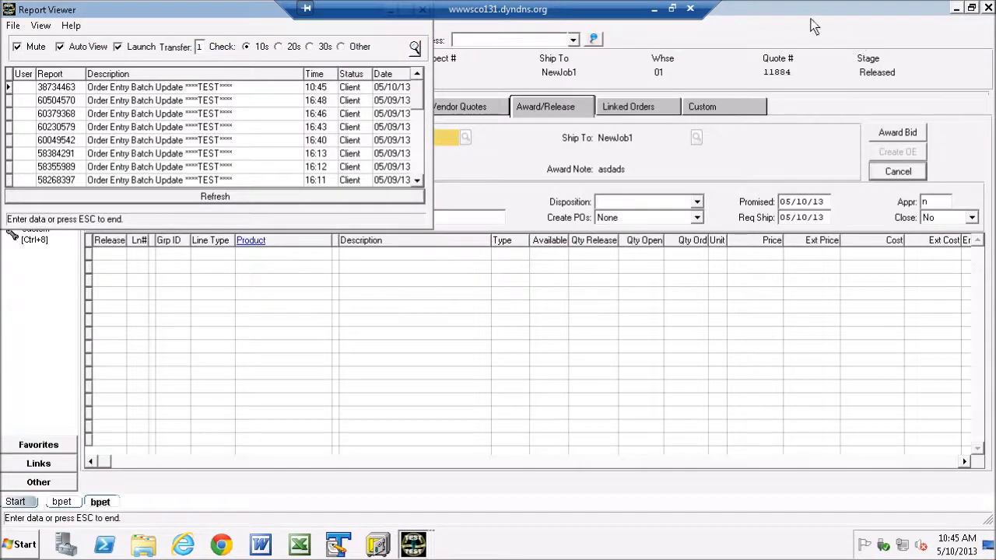
Step: Check the bid's linked orders and the quantity of PRSP-08 still open in the award lines, leaving the lines unreleased
left_click(809, 20)
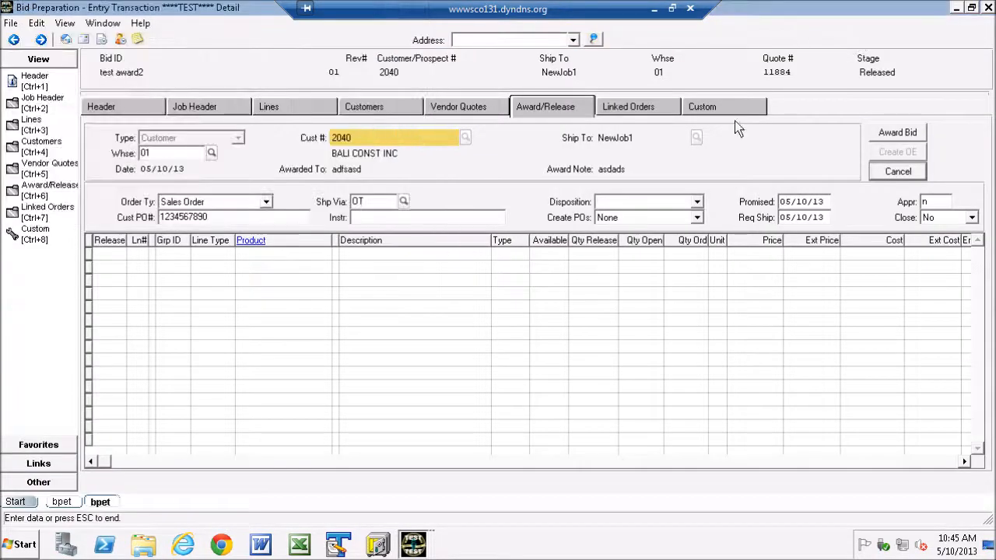
left_click(626, 105)
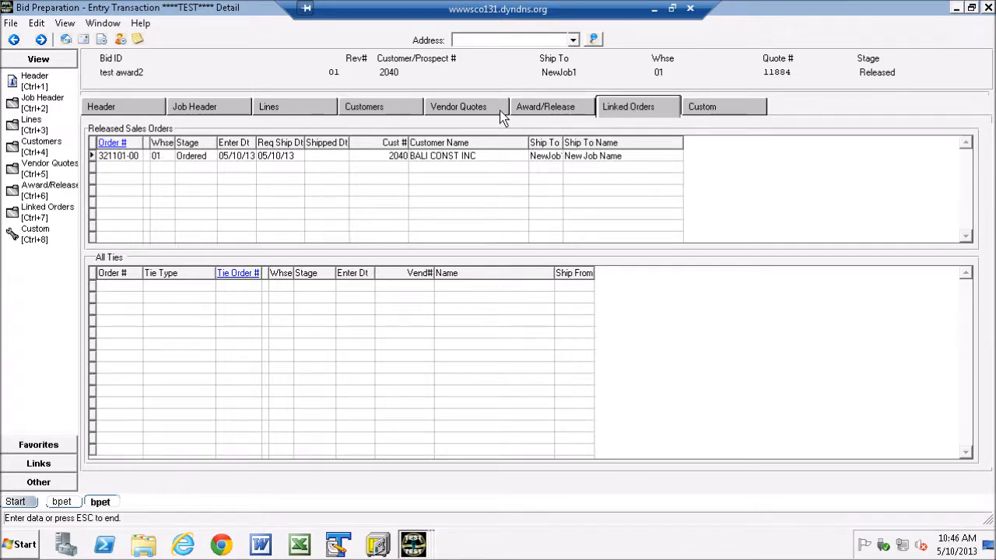
left_click(554, 111)
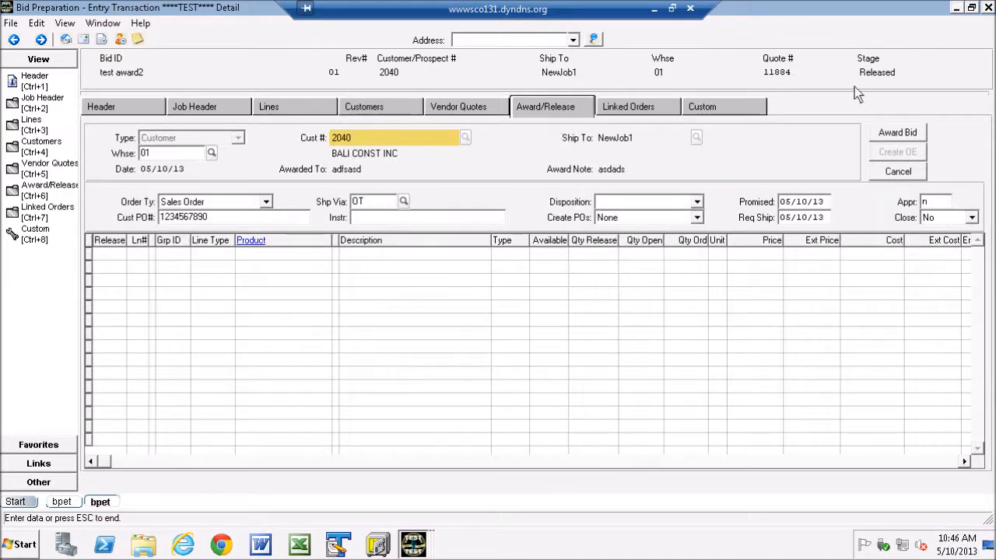
left_click(898, 134)
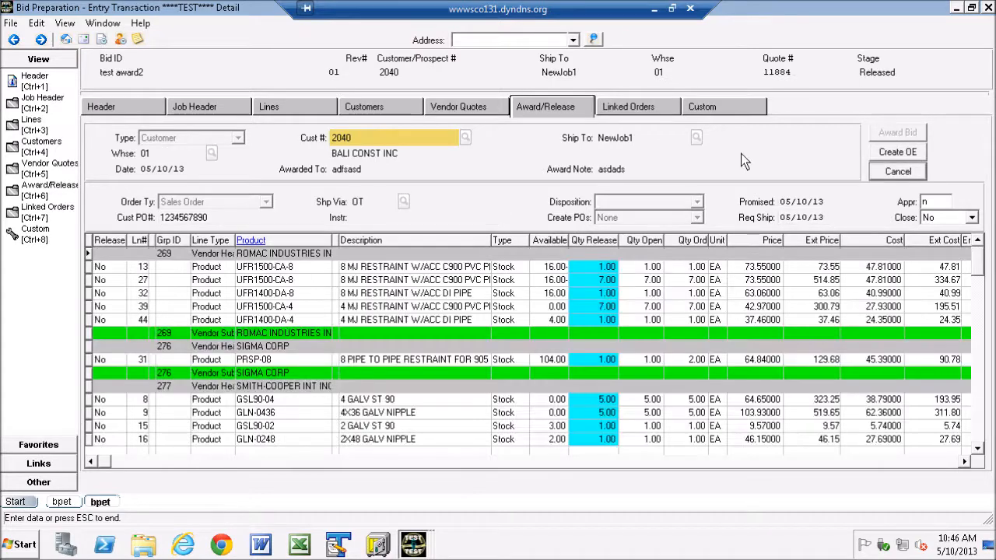
left_click(89, 360)
left_click(898, 171)
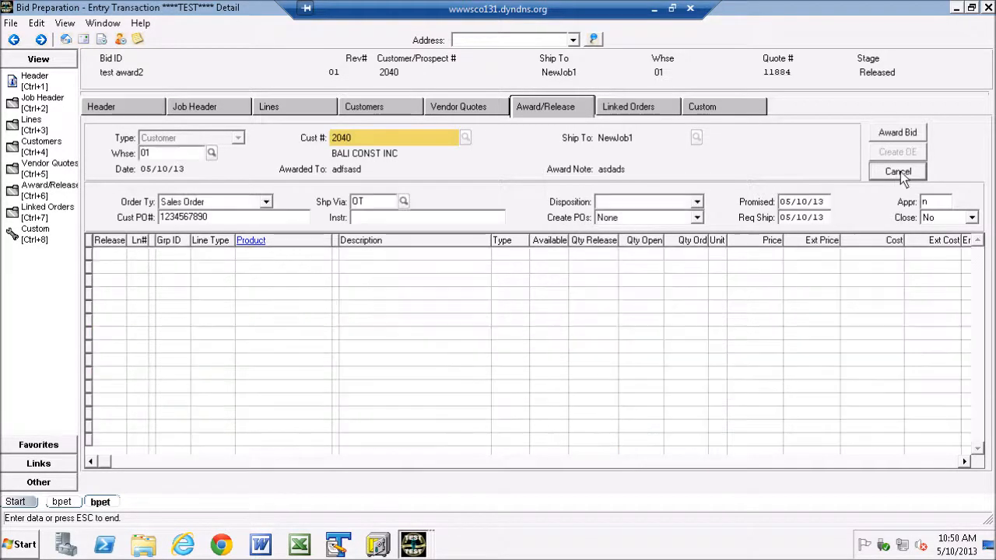
Step: Award the bid with Create POs set to Spec/NS Only, Ship Via 0700 and the instruction "intruction"
left_click(696, 217)
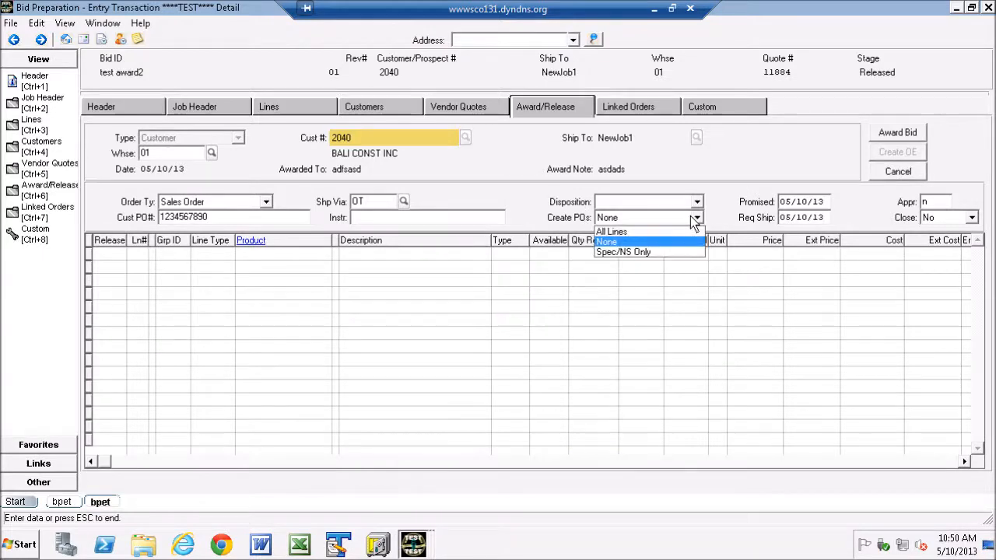
left_click(619, 253)
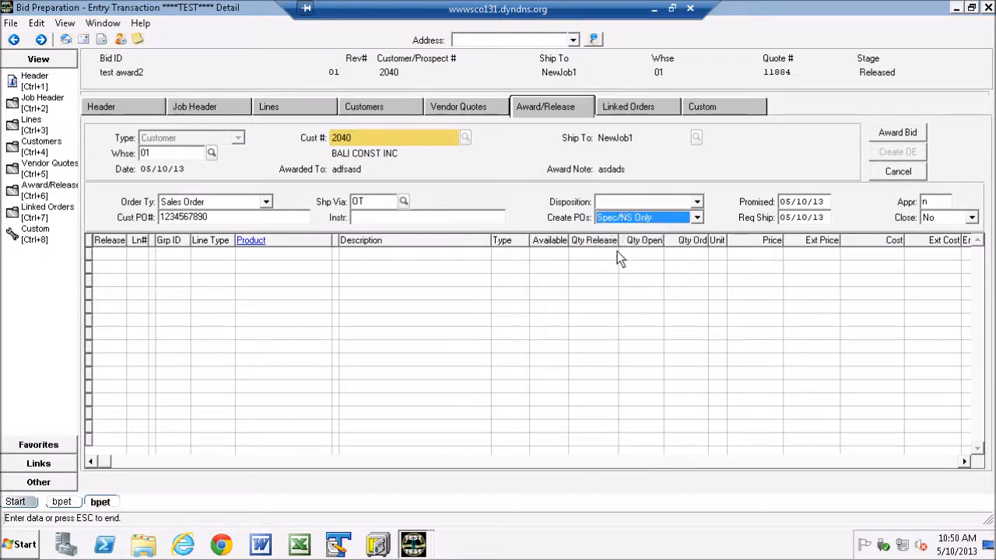
left_click(403, 202)
left_click(455, 369)
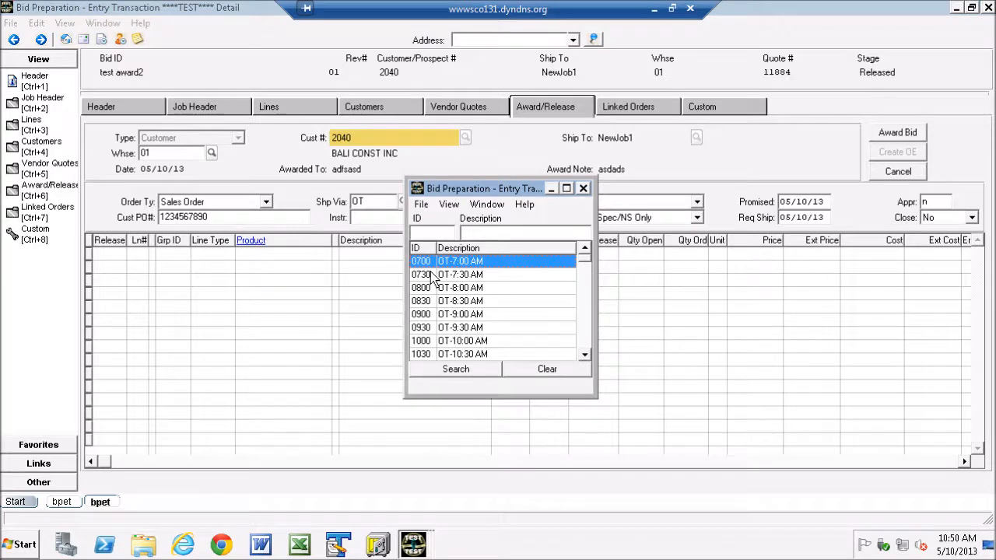
double_click(429, 265)
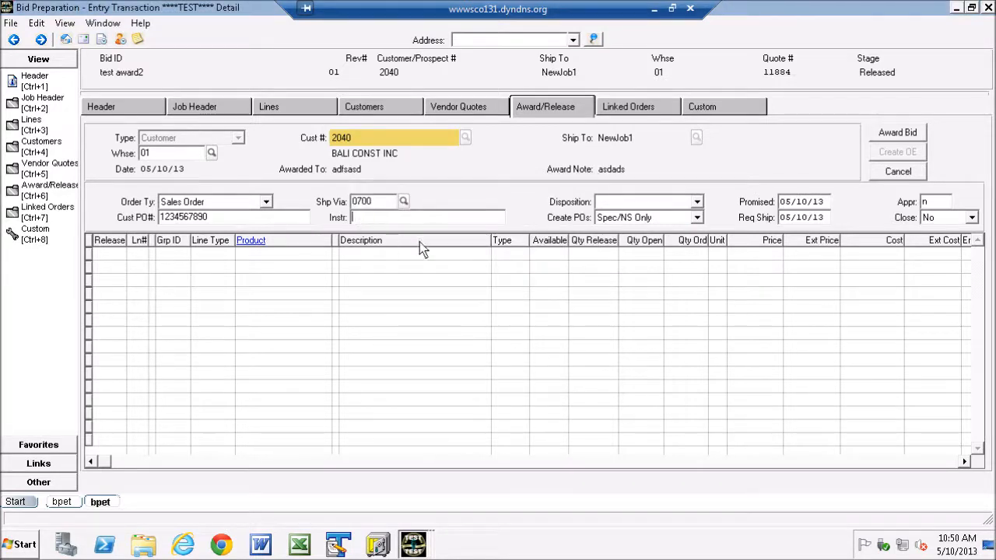
type("intruction")
left_click(887, 132)
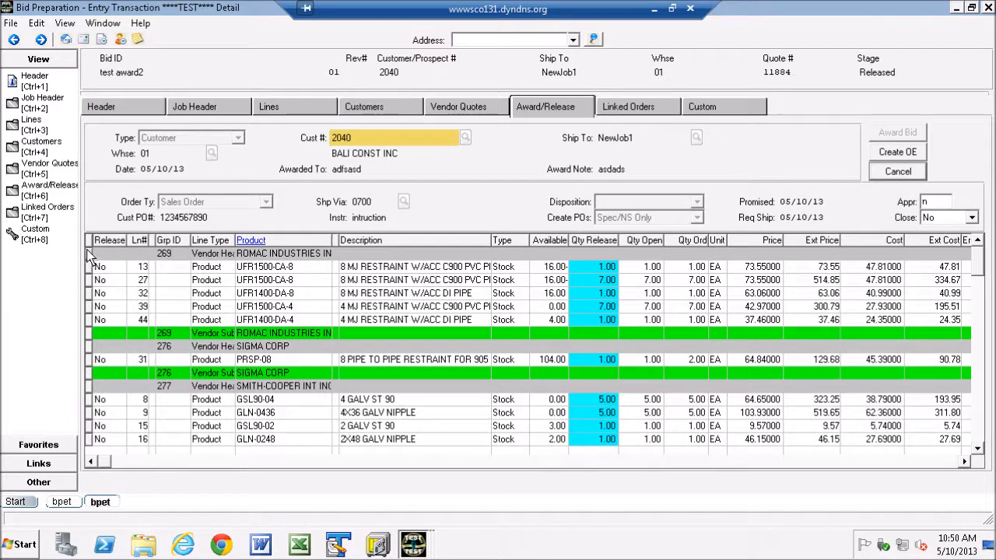
Step: Set Release to Yes for both VINYLTECH CORP pipe lines, 29 and 41
left_click(980, 430)
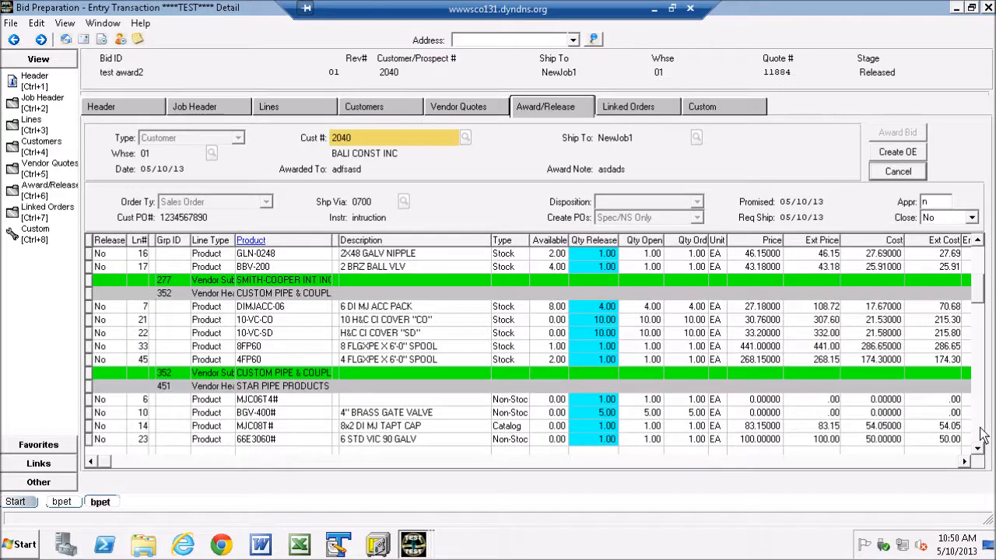
left_click(980, 428)
left_click(980, 425)
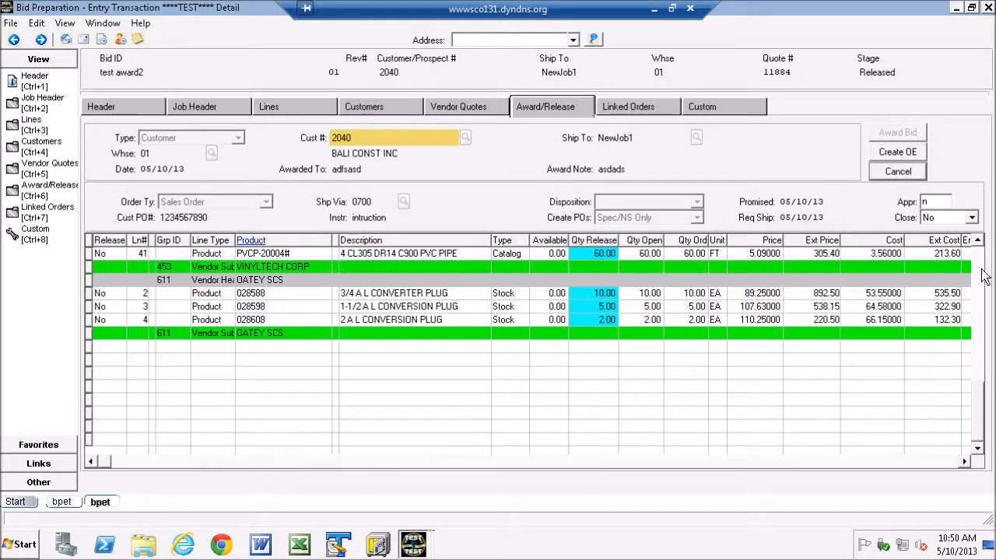
left_click(978, 241)
left_click(978, 241)
left_click(978, 241)
left_click(978, 241)
left_click(978, 241)
left_click(978, 241)
left_click(978, 241)
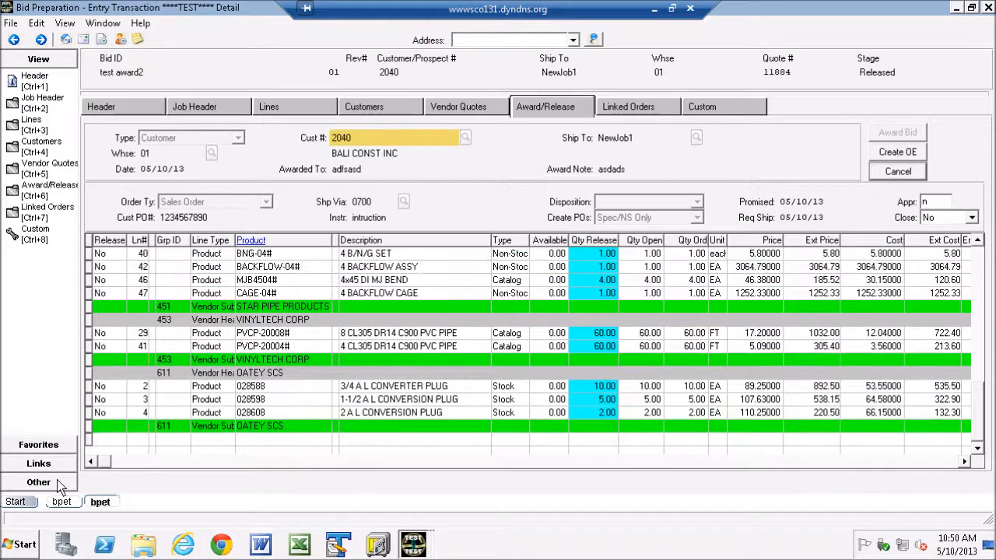
left_click_drag(90, 319, 91, 364)
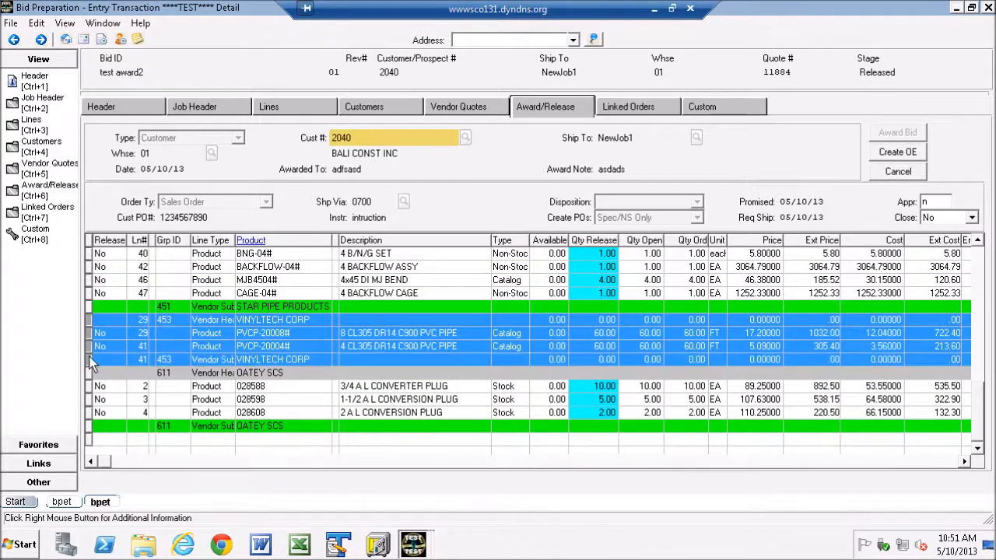
right_click(318, 334)
left_click(366, 161)
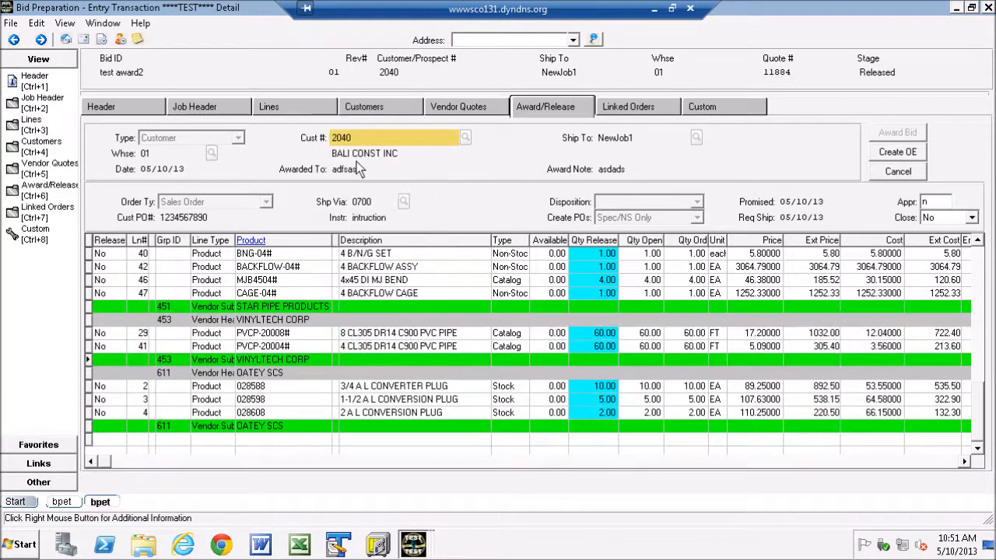
Step: Create the order entry from the VINYLTECH CORP lines and check the bid's linked sales and purchase orders
left_click(897, 153)
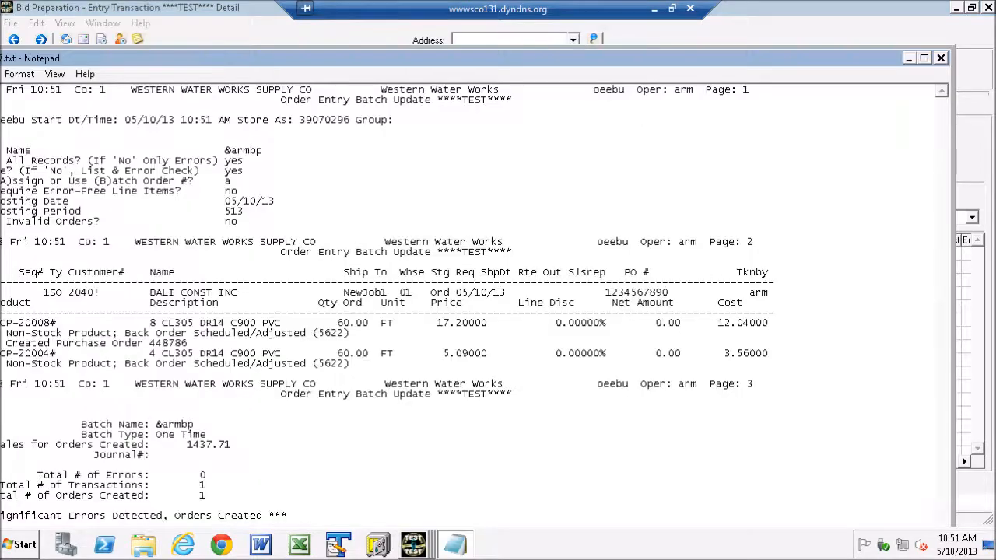
left_click(943, 57)
left_click(636, 105)
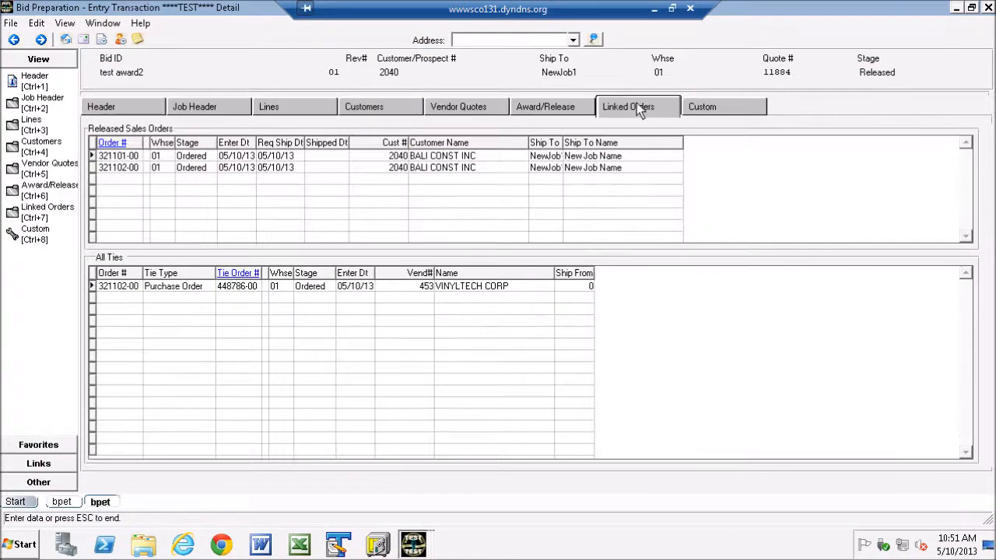
Step: Check the second released sales order and its tied VINYLTECH CORP purchase order among the linked orders
left_click(93, 168)
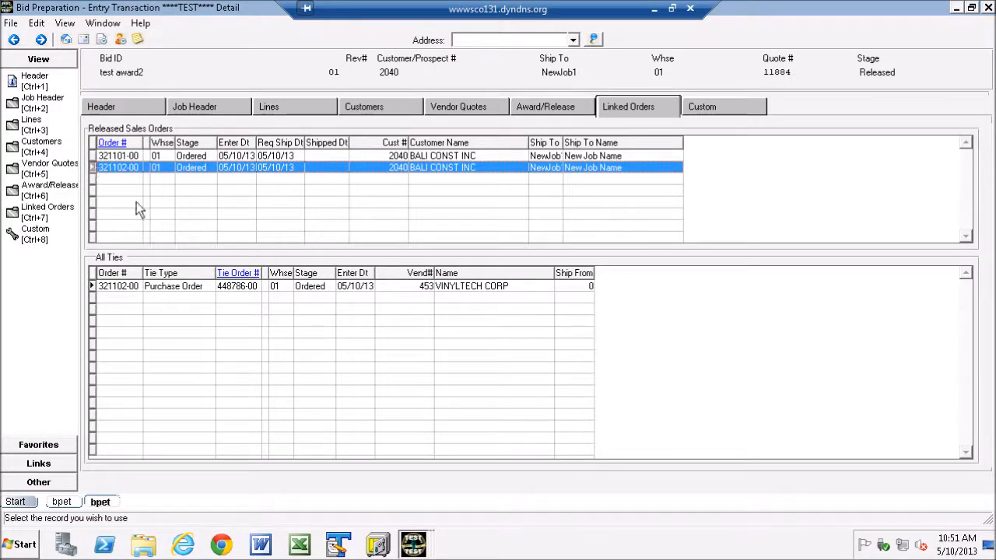
left_click(103, 287)
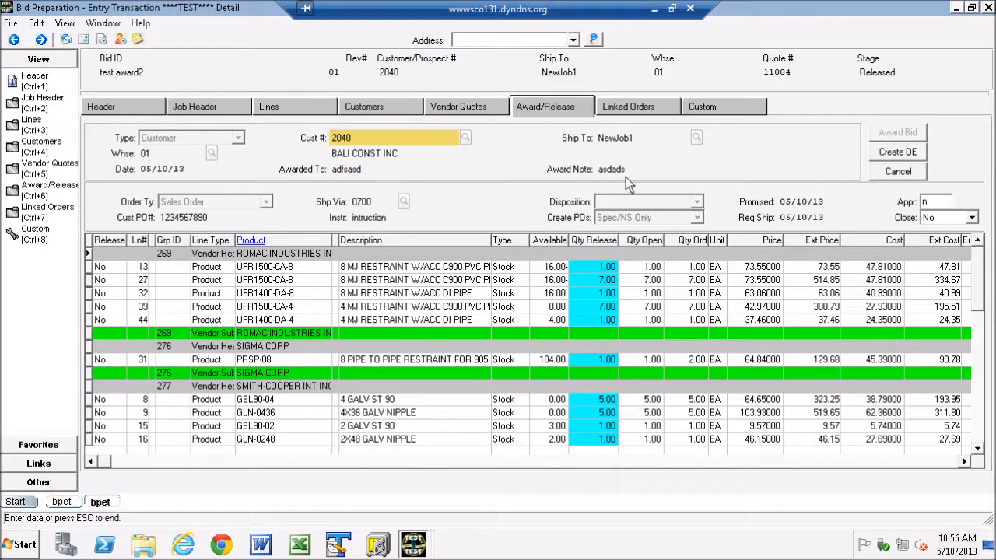
Step: Set Release to Yes for all remaining award lines and try to create the order entry, declining to continue with line errors
right_click(311, 276)
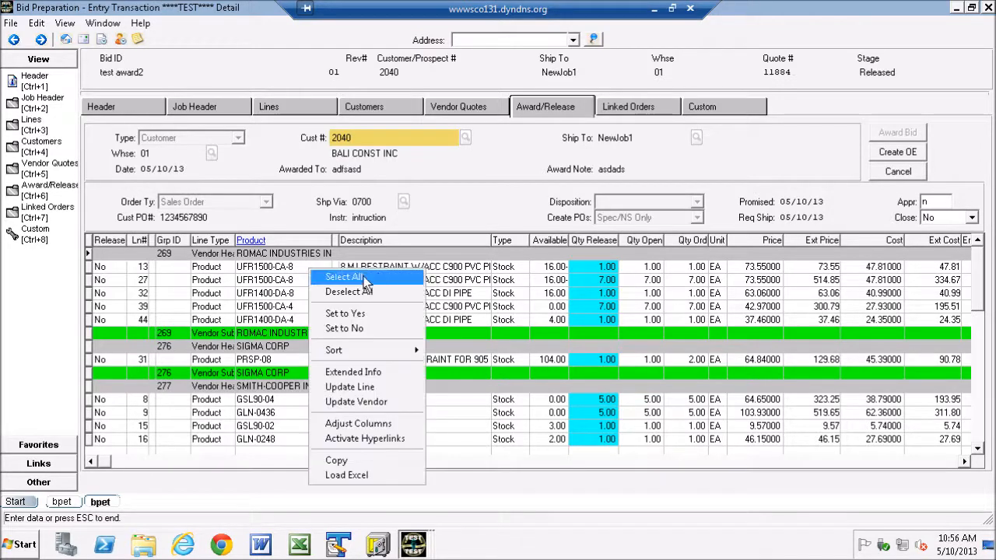
left_click(350, 278)
right_click(373, 275)
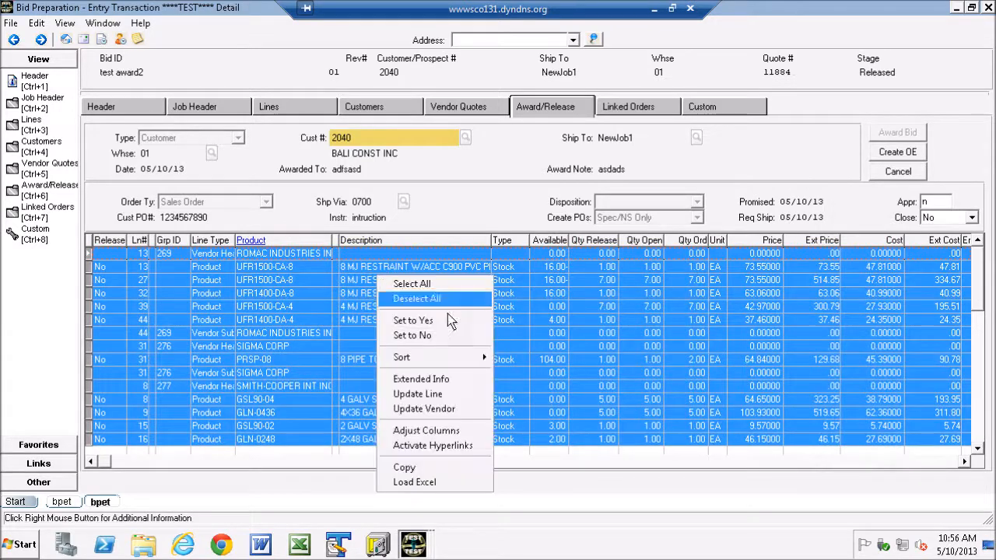
left_click(410, 321)
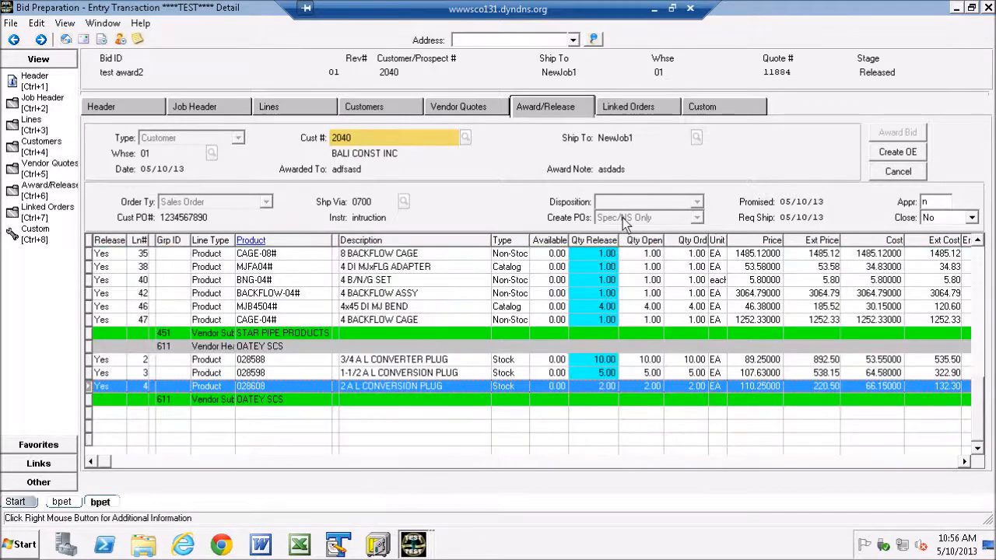
left_click(897, 152)
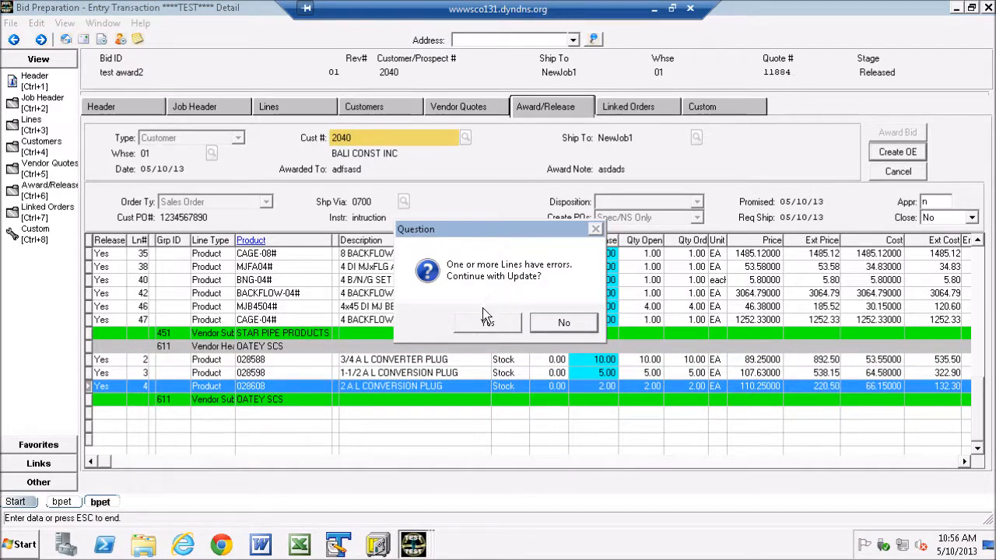
left_click(556, 327)
Step: Examine the error messages on the CUSTOM PIPE & COUPLING lines 7, 21 and 22
scroll(977, 245, "up", 4)
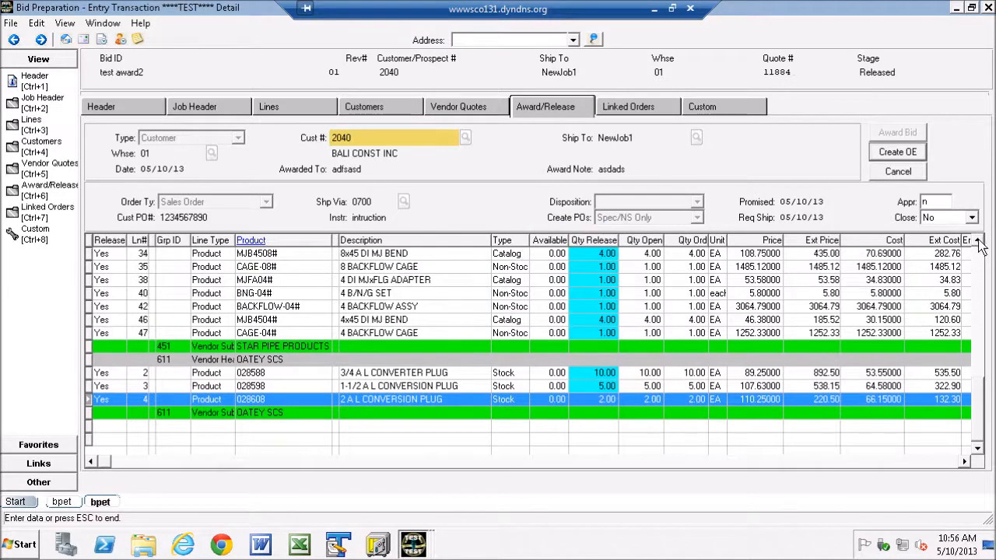
scroll(972, 248, "up", 3)
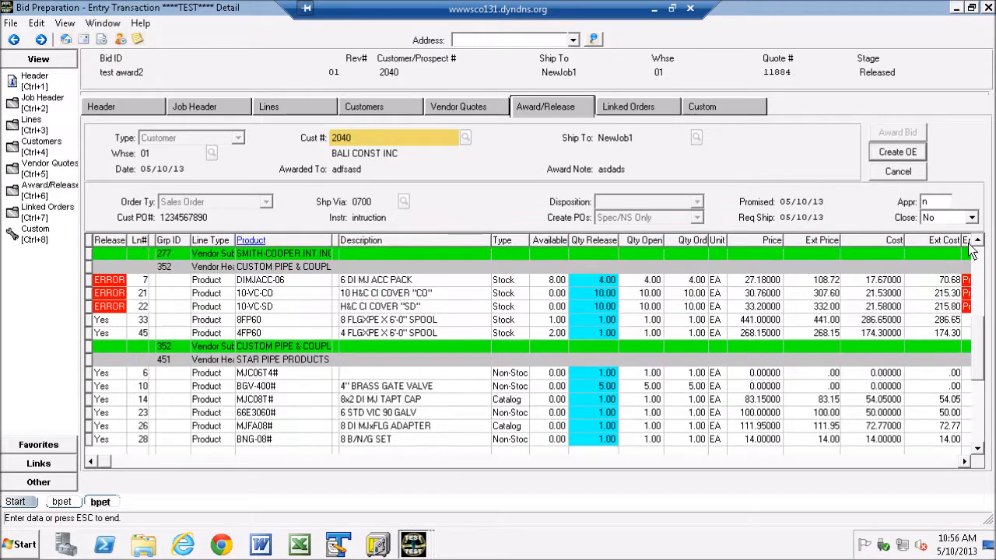
left_click(89, 281)
left_click(90, 293)
left_click(89, 306)
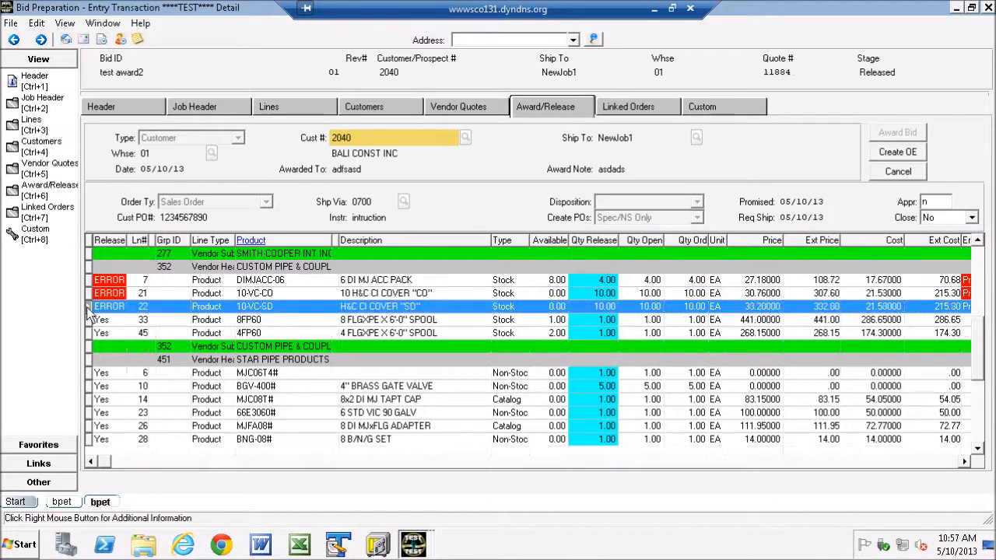
left_click(936, 462)
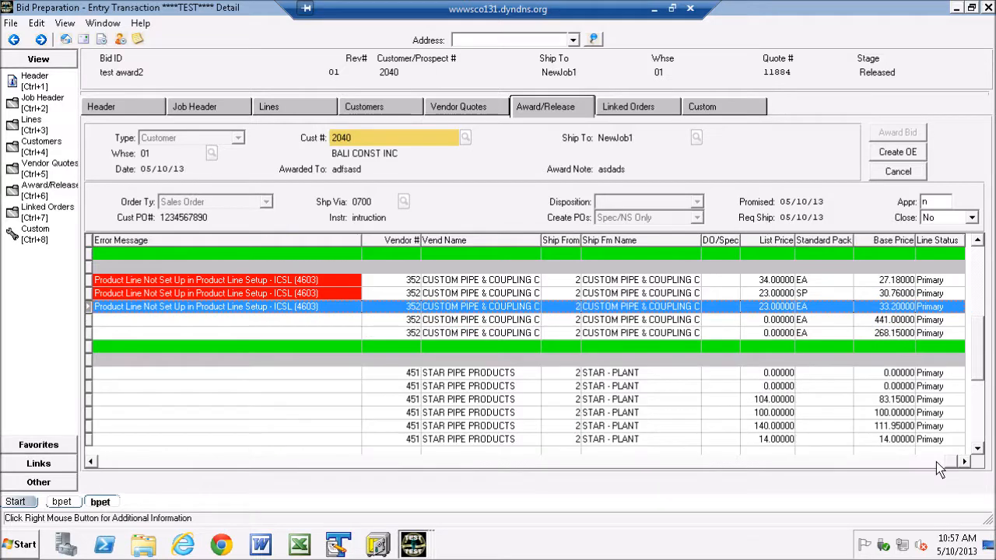
left_click(91, 462)
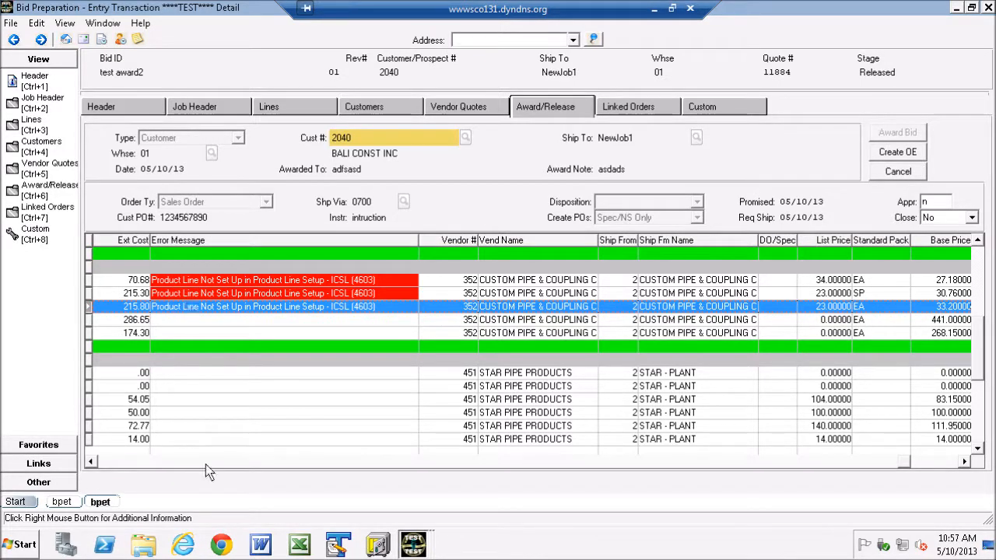
left_click(104, 462)
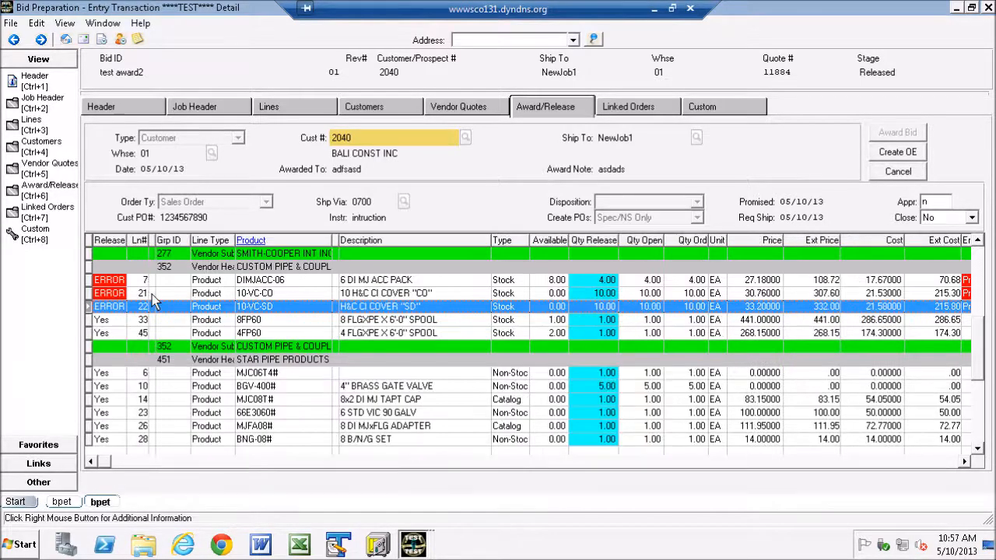
Step: Update the vendor details of line 7, DIMJACC-06, with Ship From 2 and product line 352
left_click(112, 282)
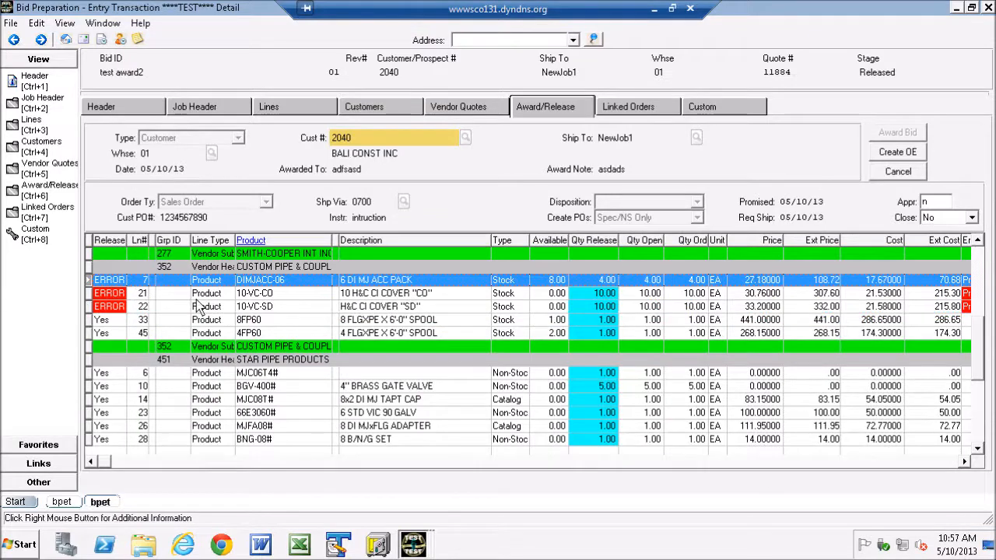
right_click(133, 281)
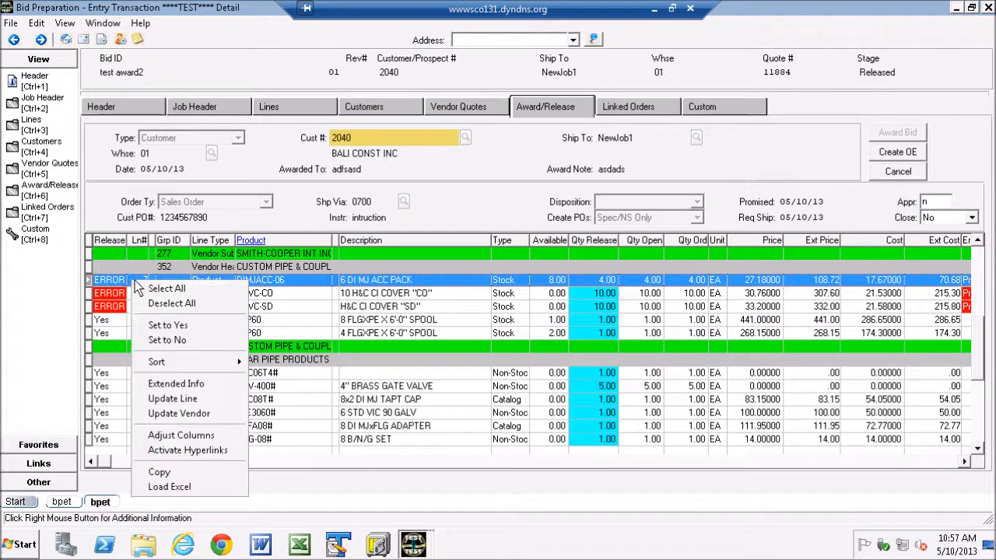
left_click(183, 414)
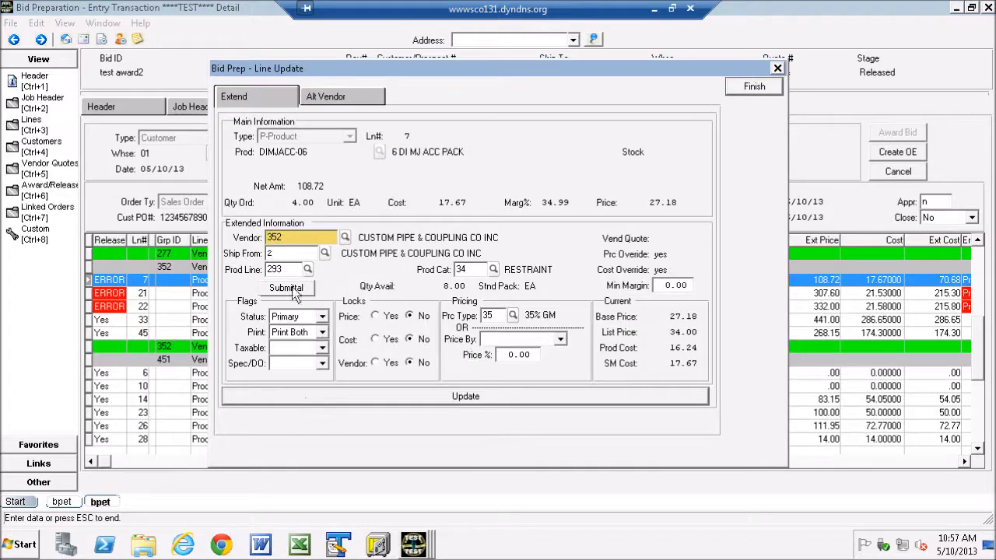
left_click(325, 253)
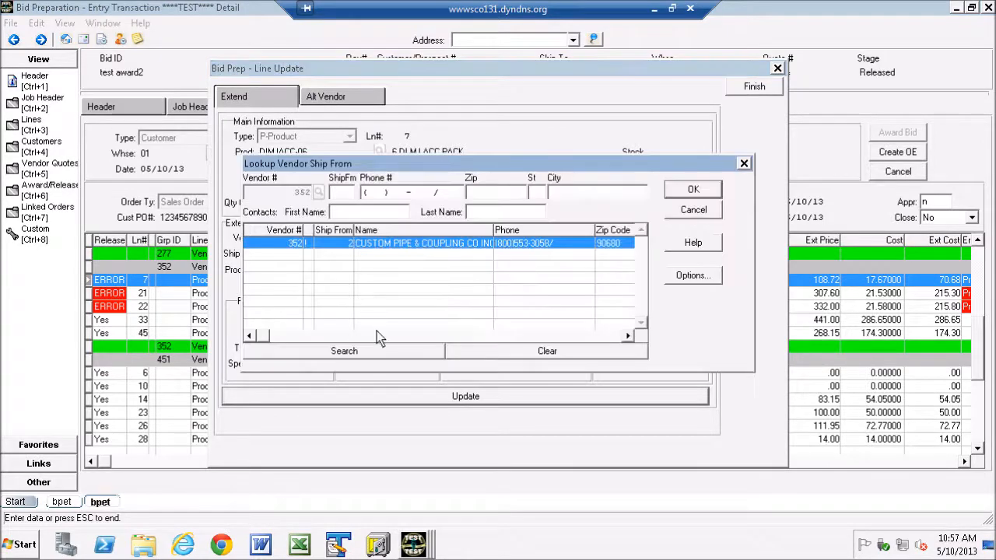
double_click(296, 246)
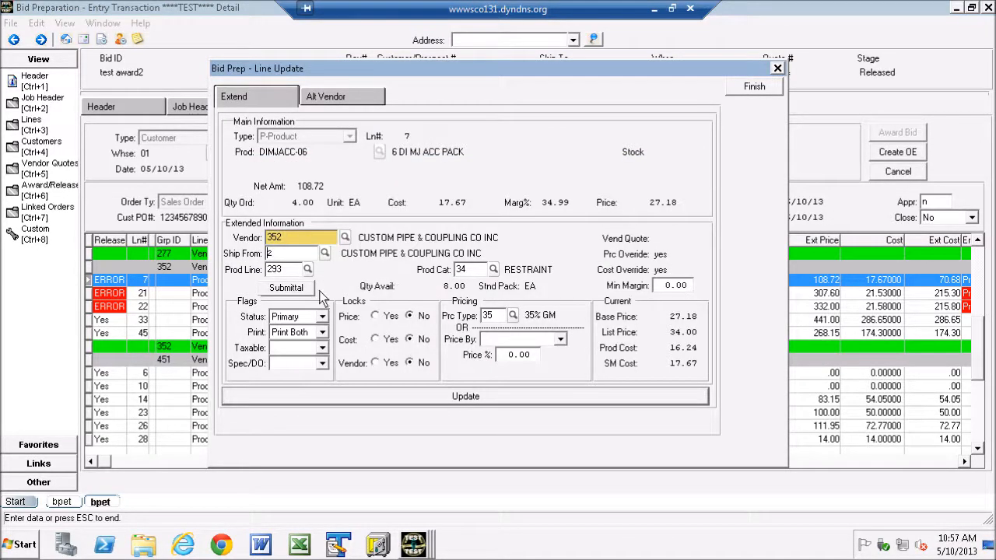
left_click(307, 269)
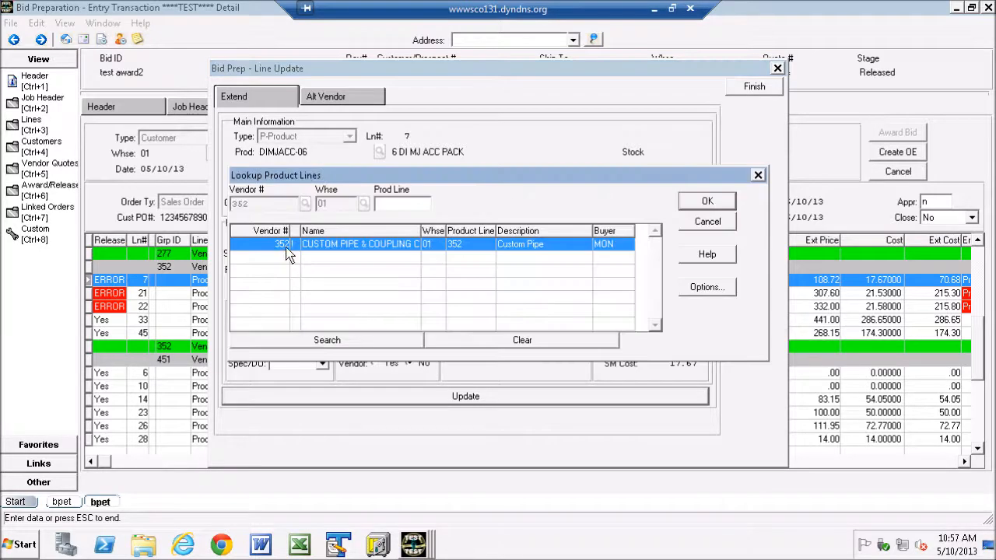
key("Return")
left_click(371, 396)
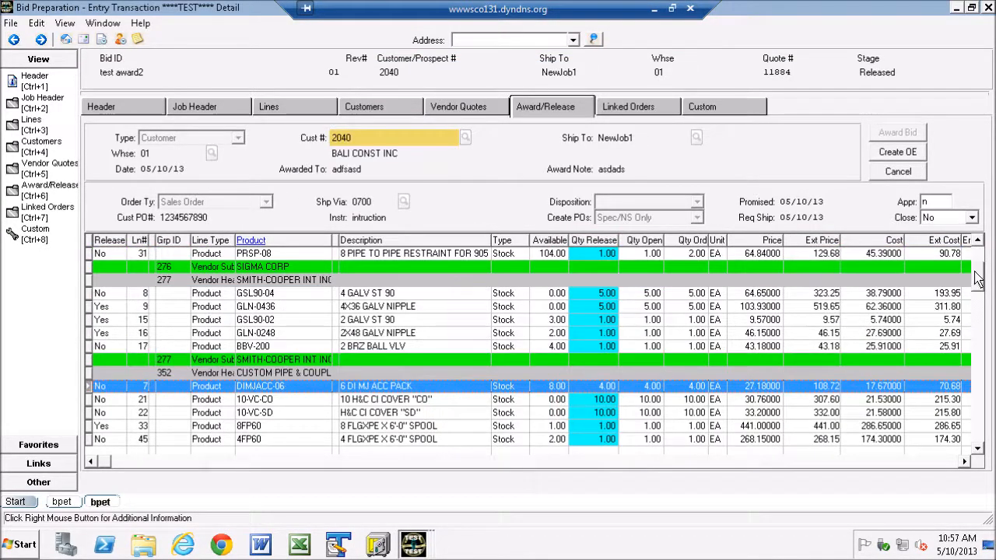
Step: Select every line of the award and set Release to Yes for all of them
scroll(978, 280, "up", 3)
scroll(979, 425, "down", 10)
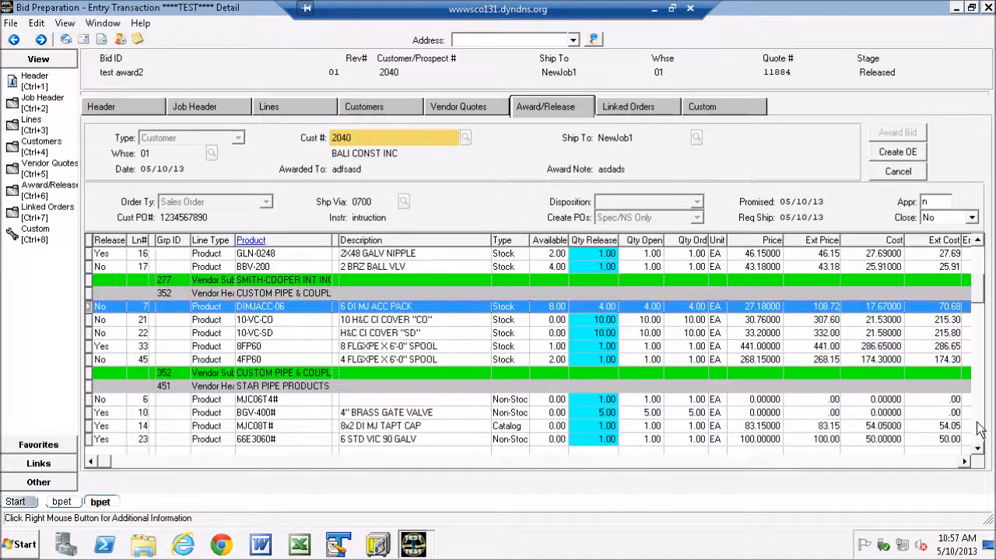
left_click_drag(981, 403, 980, 248)
right_click(224, 293)
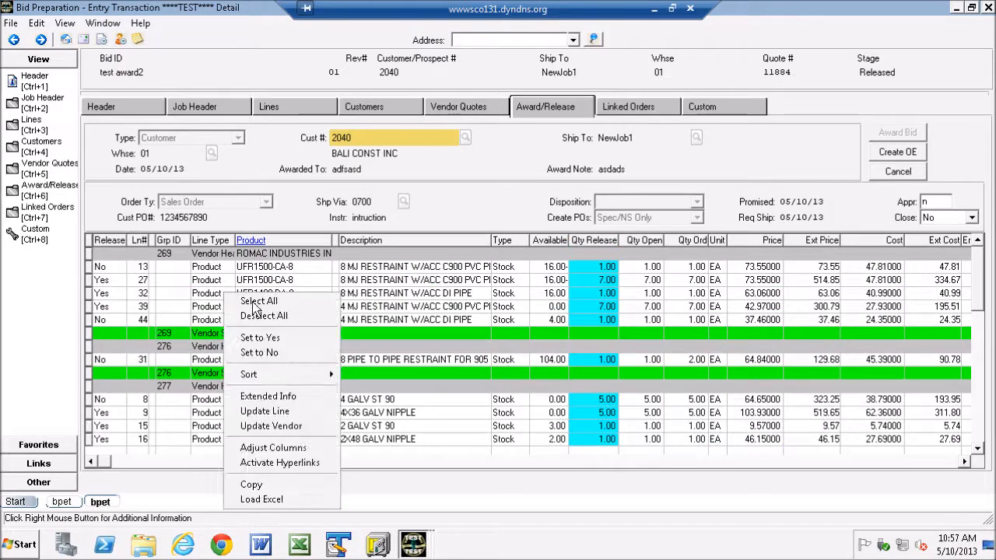
left_click(259, 301)
right_click(285, 300)
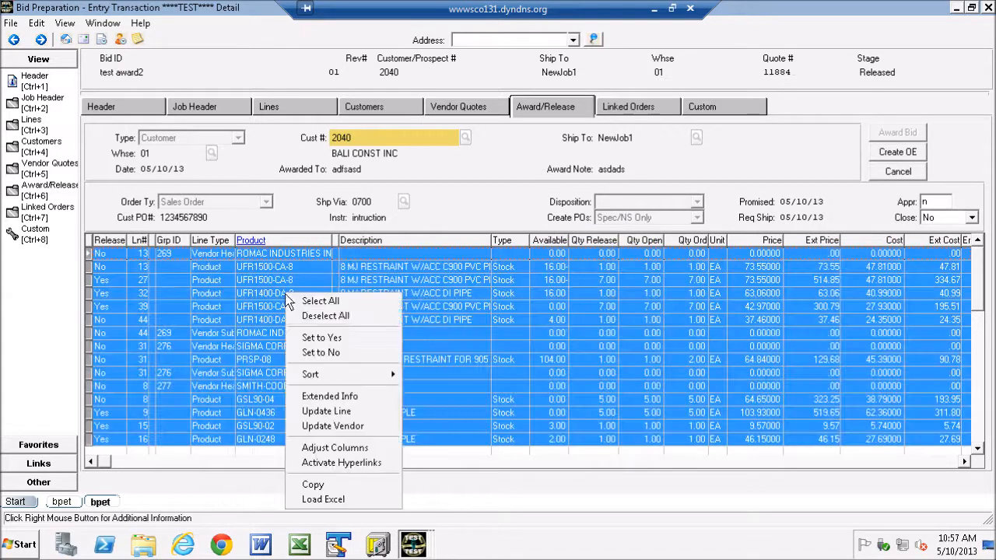
left_click(321, 337)
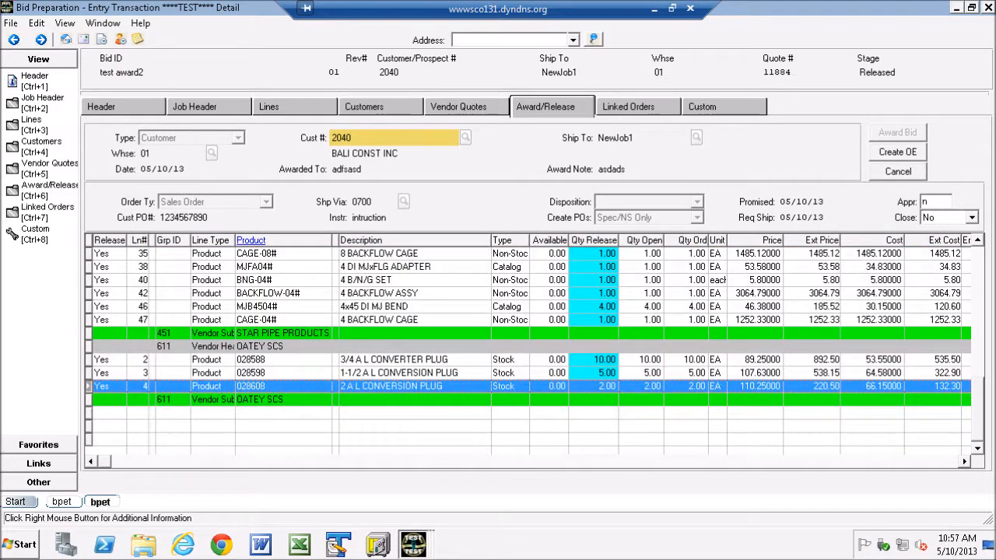
Step: Review the released lines for errors and create the order entry, continuing the update despite the lines in error
left_click_drag(978, 412, 983, 350)
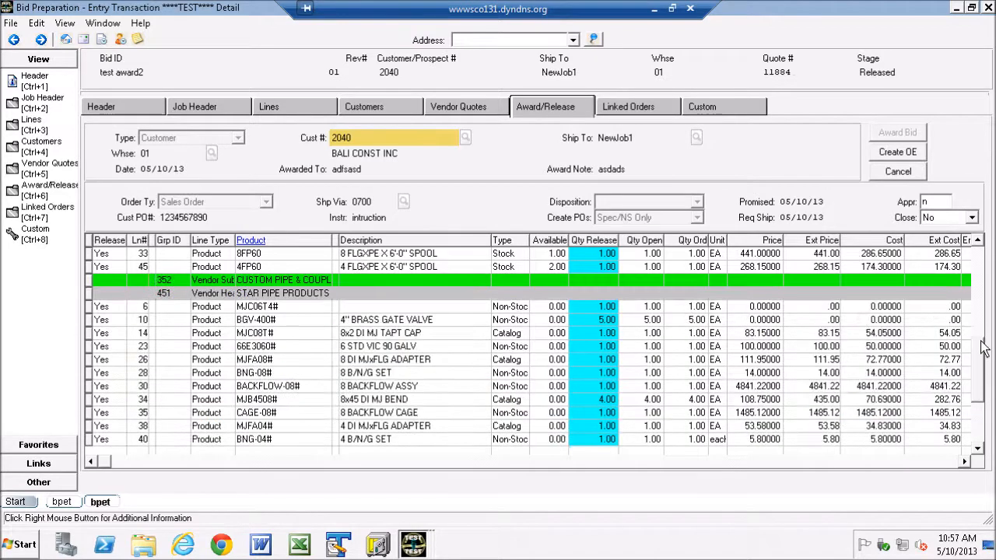
left_click(977, 268)
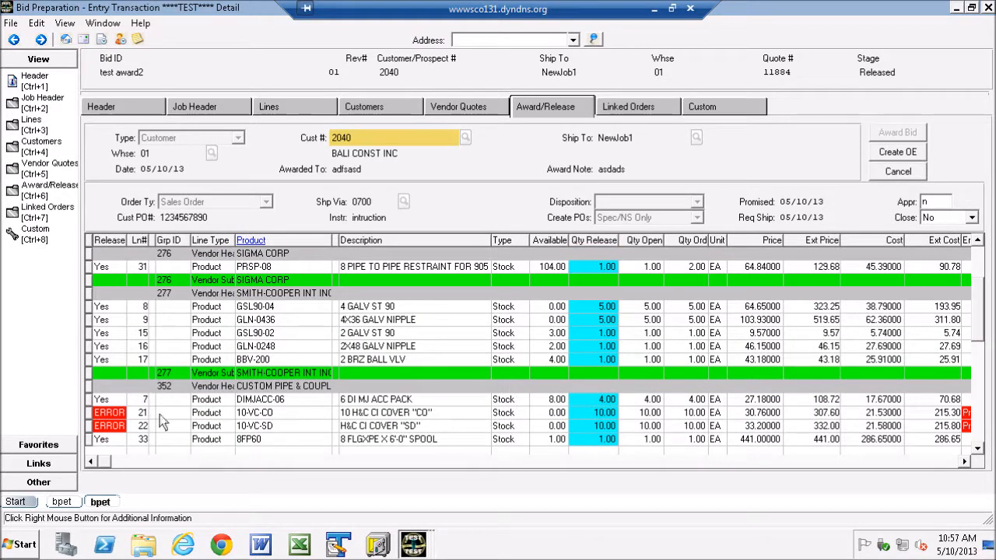
left_click(894, 155)
left_click(487, 323)
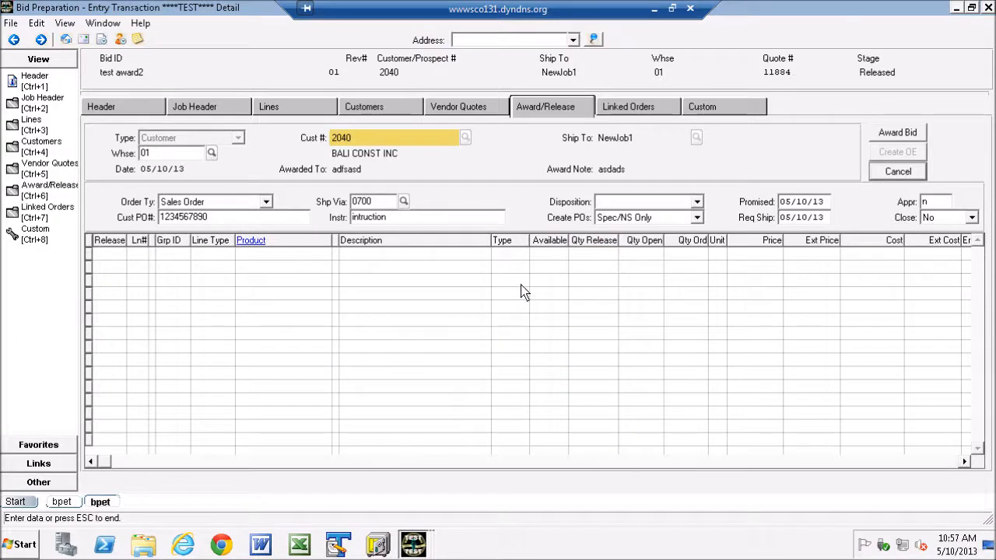
Step: Close the batch update report, check the newest linked sales order and its STAR PIPE PRODUCTS tie, and view that sales order's inquiry
left_click(634, 109)
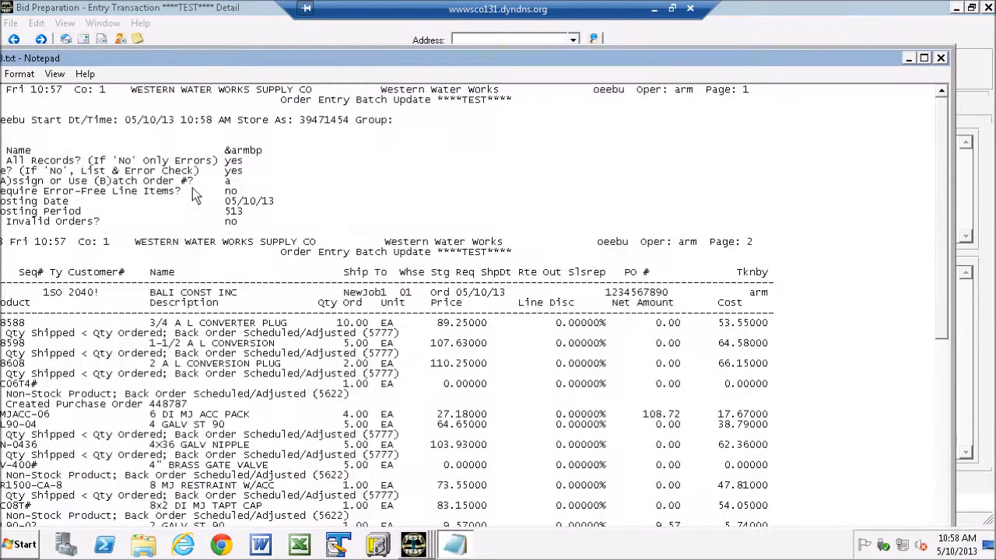
left_click(942, 61)
left_click(94, 180)
left_click(98, 300)
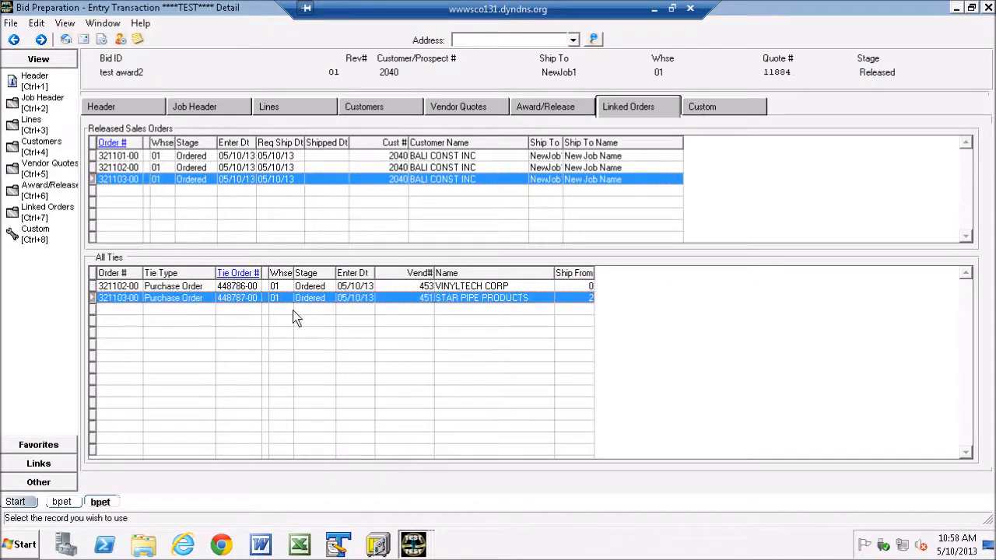
left_click(113, 143)
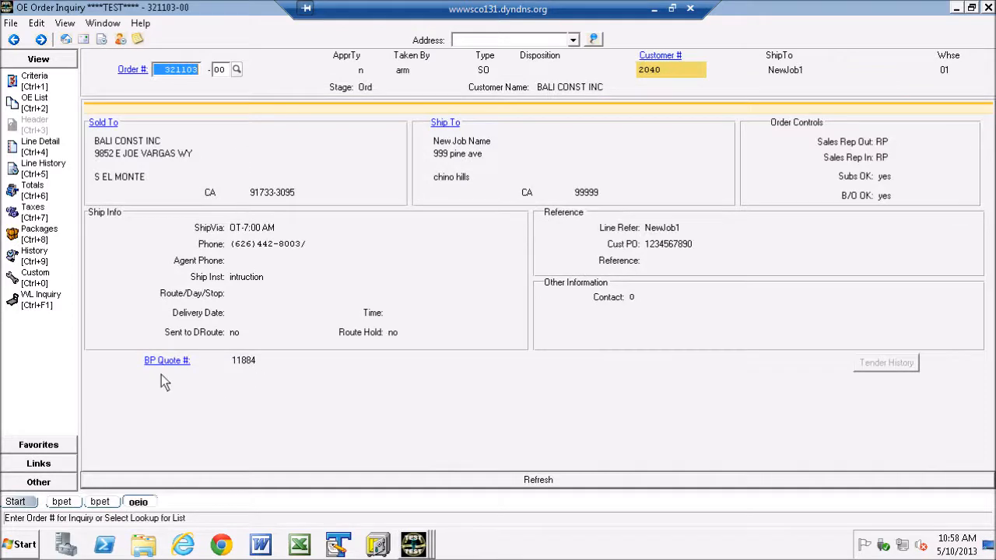
left_click(988, 8)
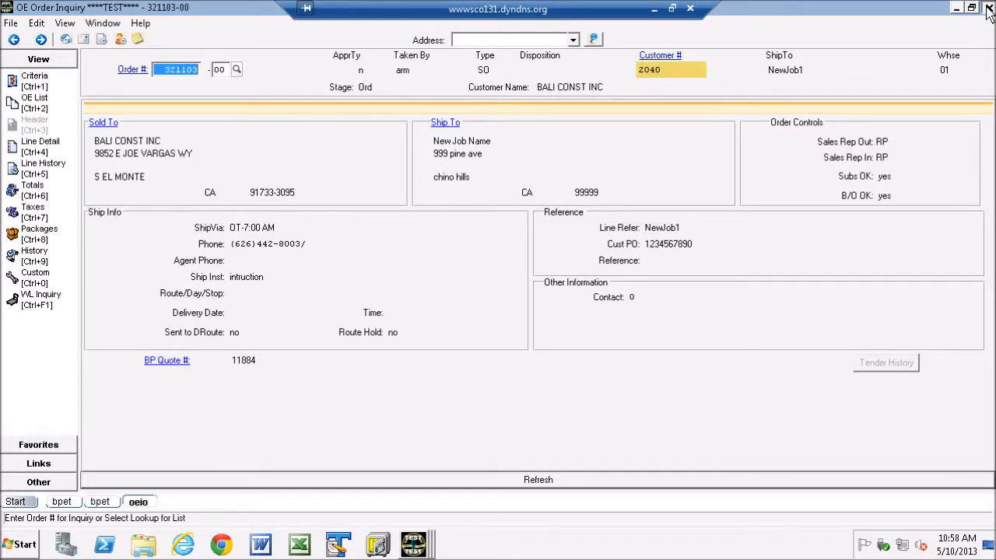